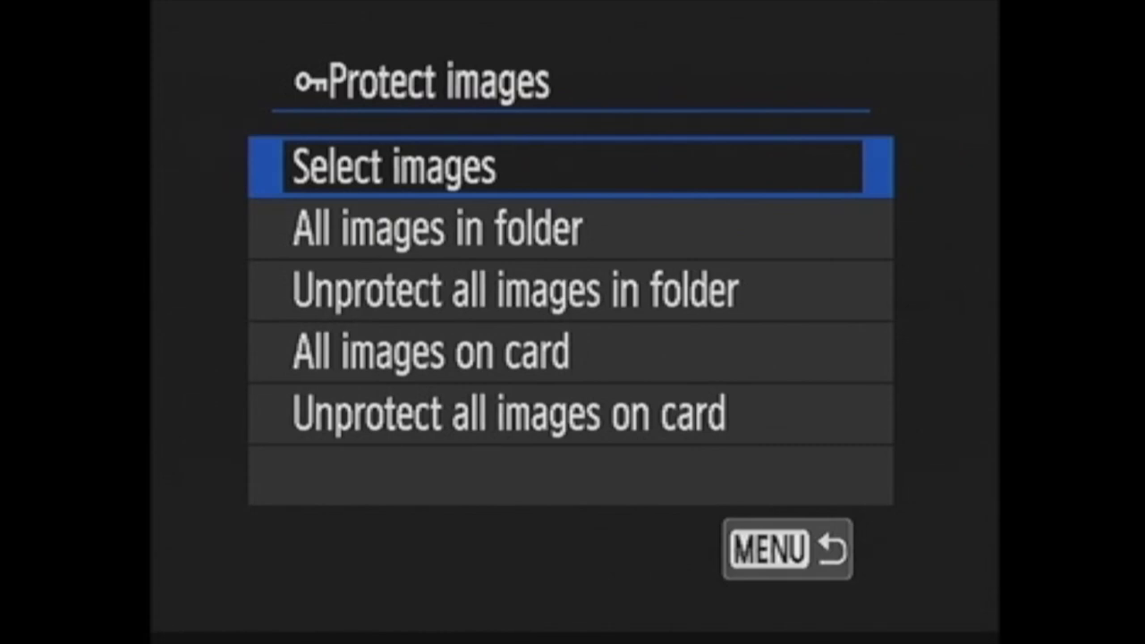
Protect image 100-8055 through individual image selection, and remove its protection again
key(Return)
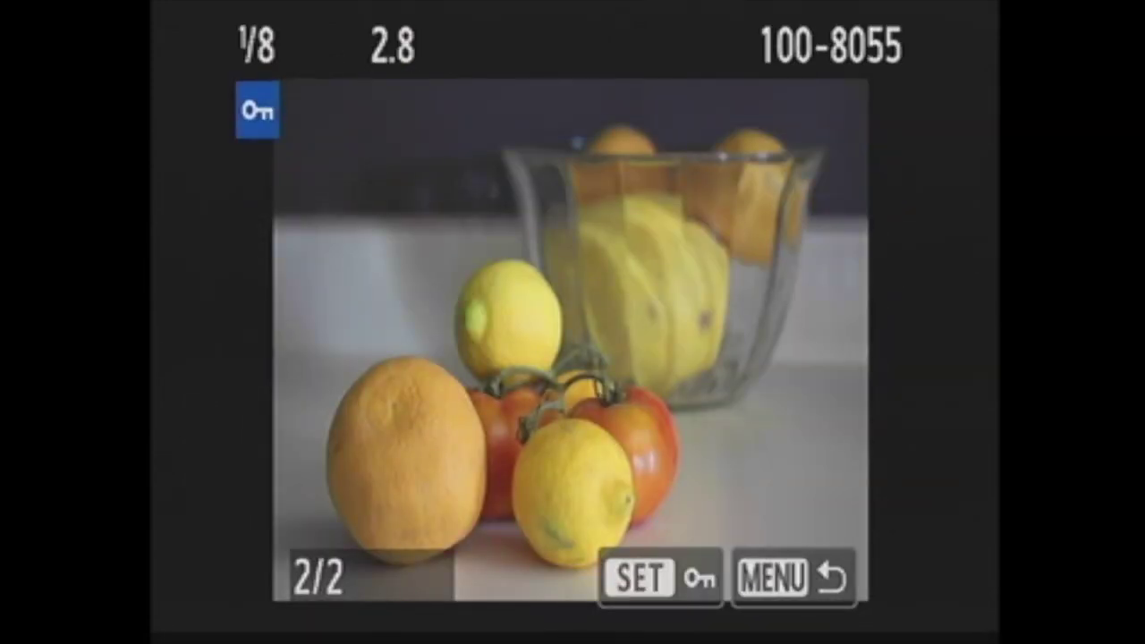
key(Return)
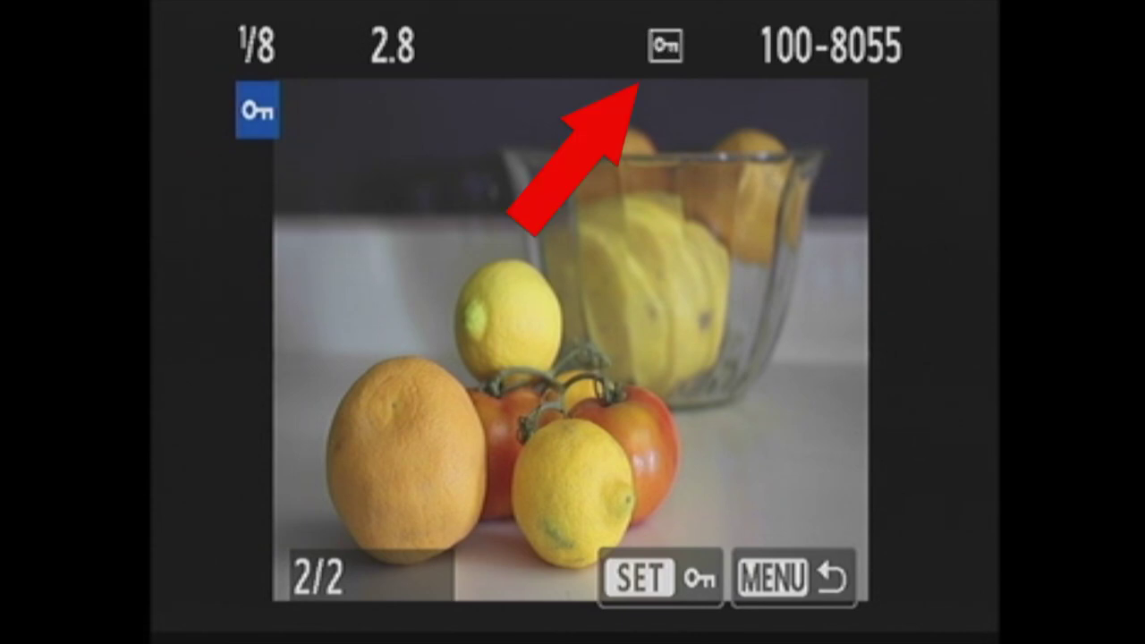
key(Return)
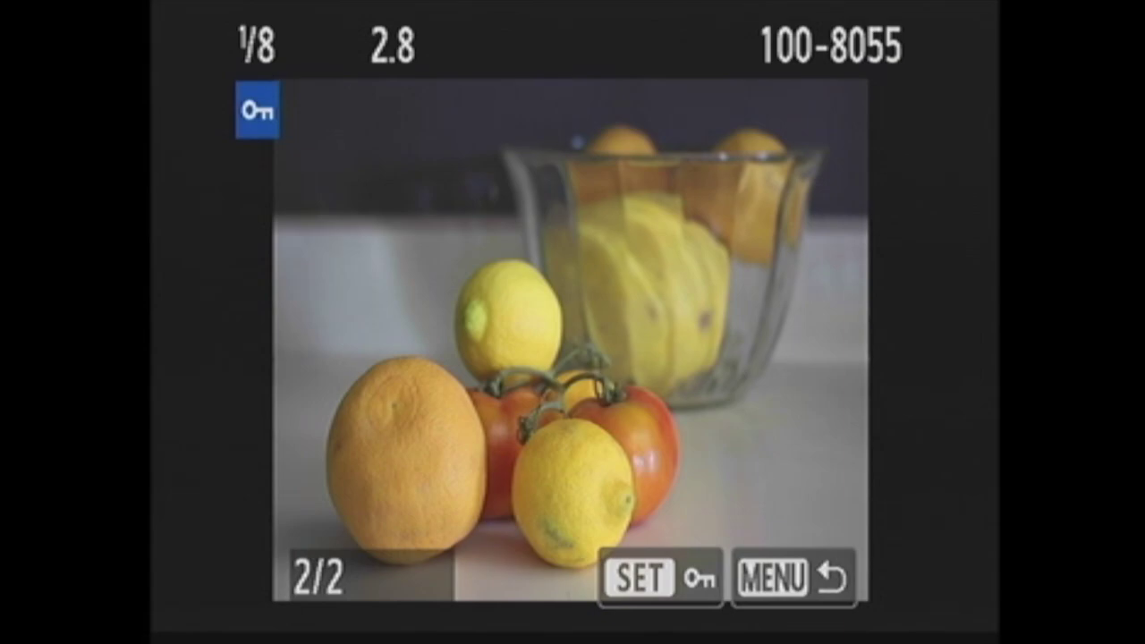
key(Escape)
Review the options for protecting and unprotecting all images in a folder or on the card
key(Down)
key(Down)
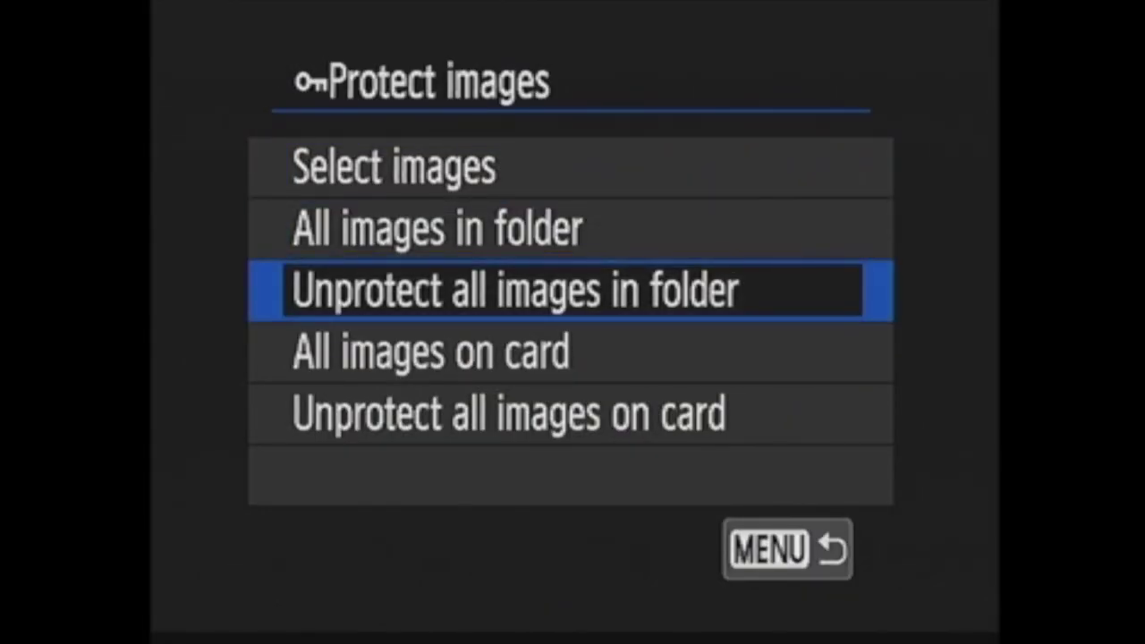
key(Down)
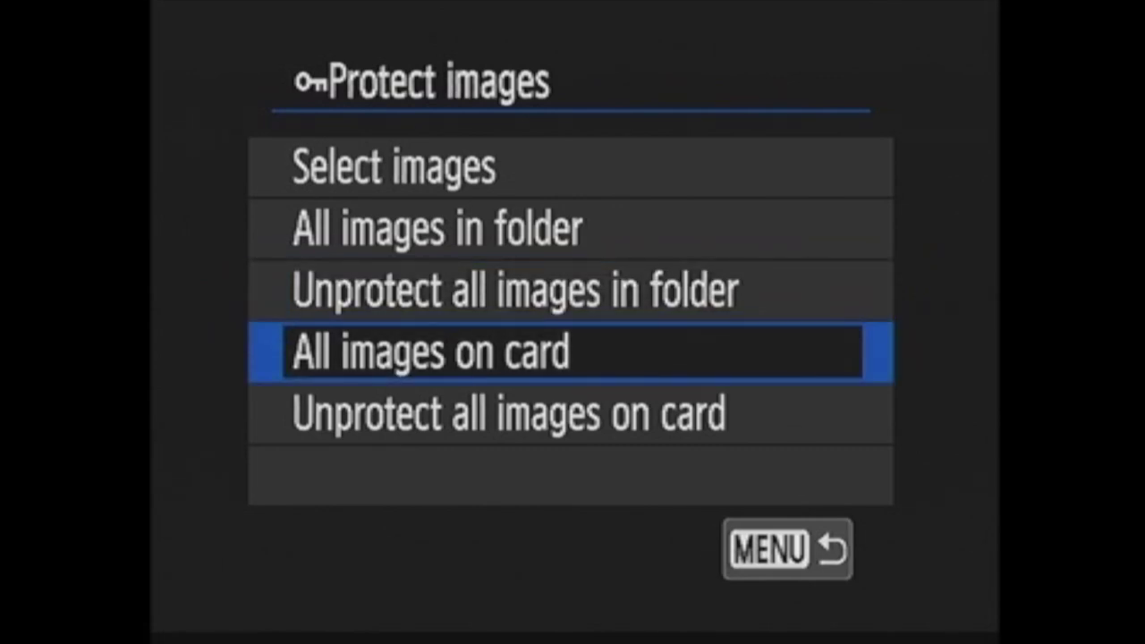
key(Down)
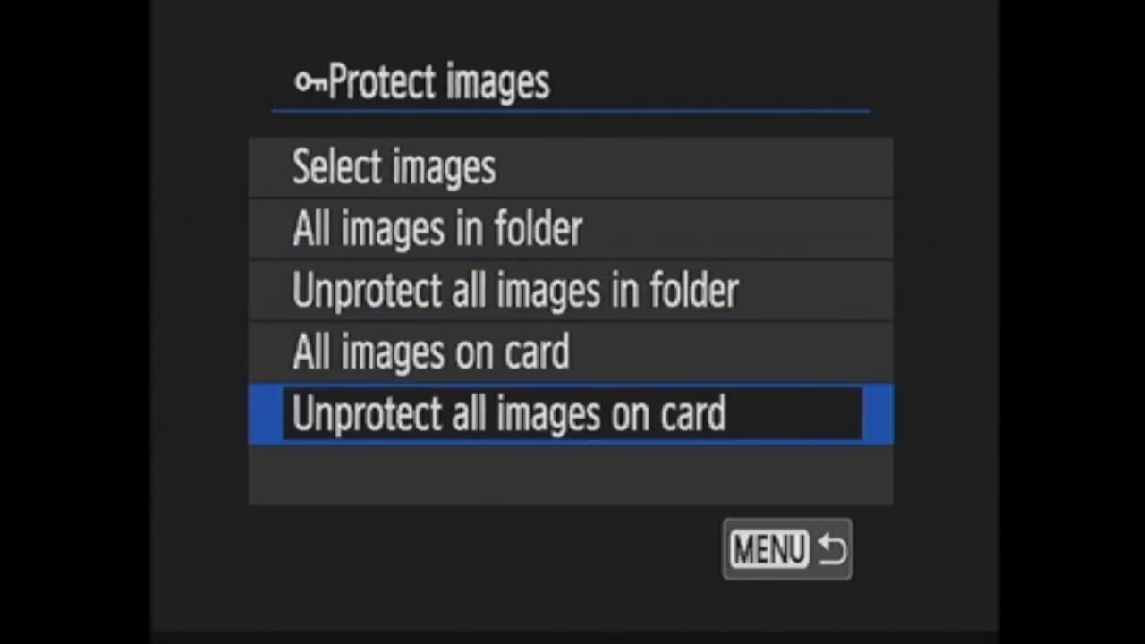
key(Escape)
Rotate image 100-8055 through its orientations until it is back in landscape
key(Down)
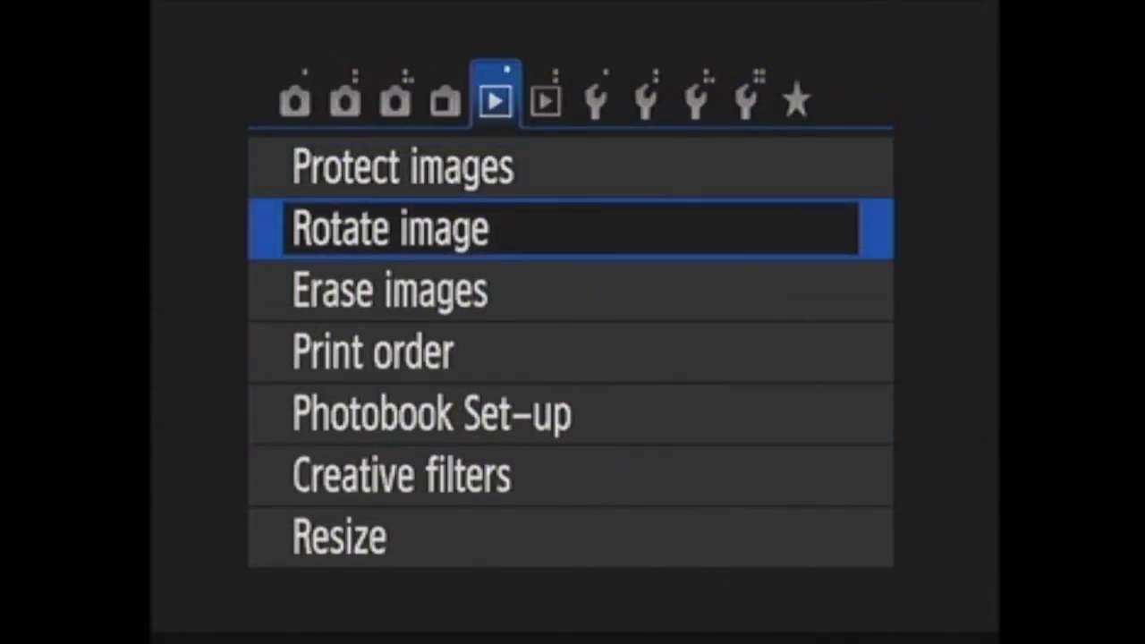
key(Return)
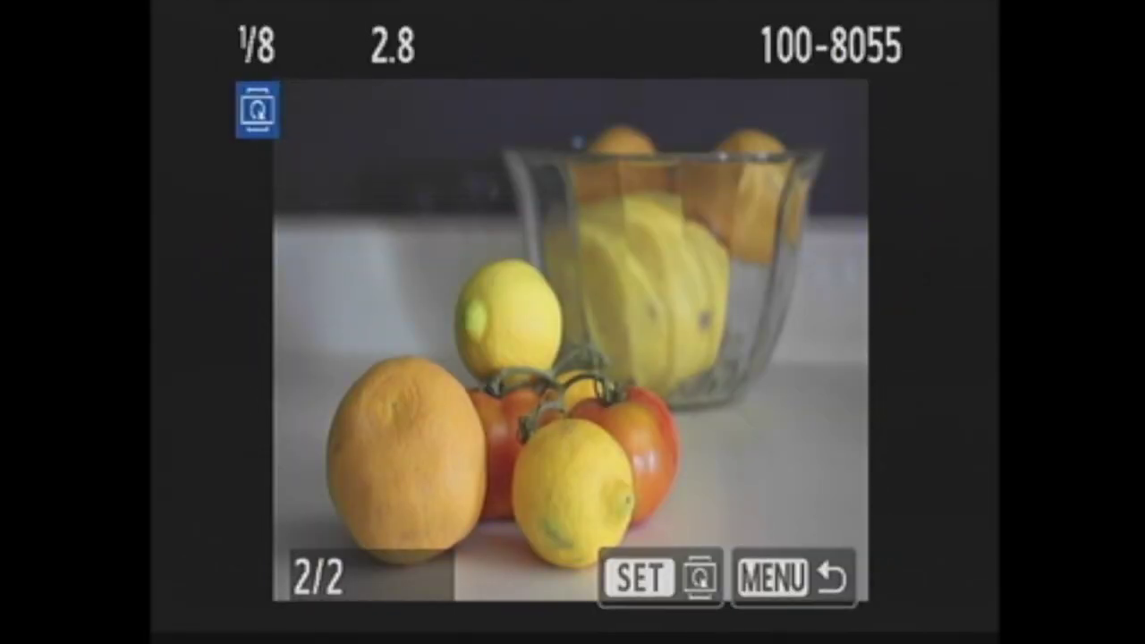
key(Return)
key(Return)
key(Return)
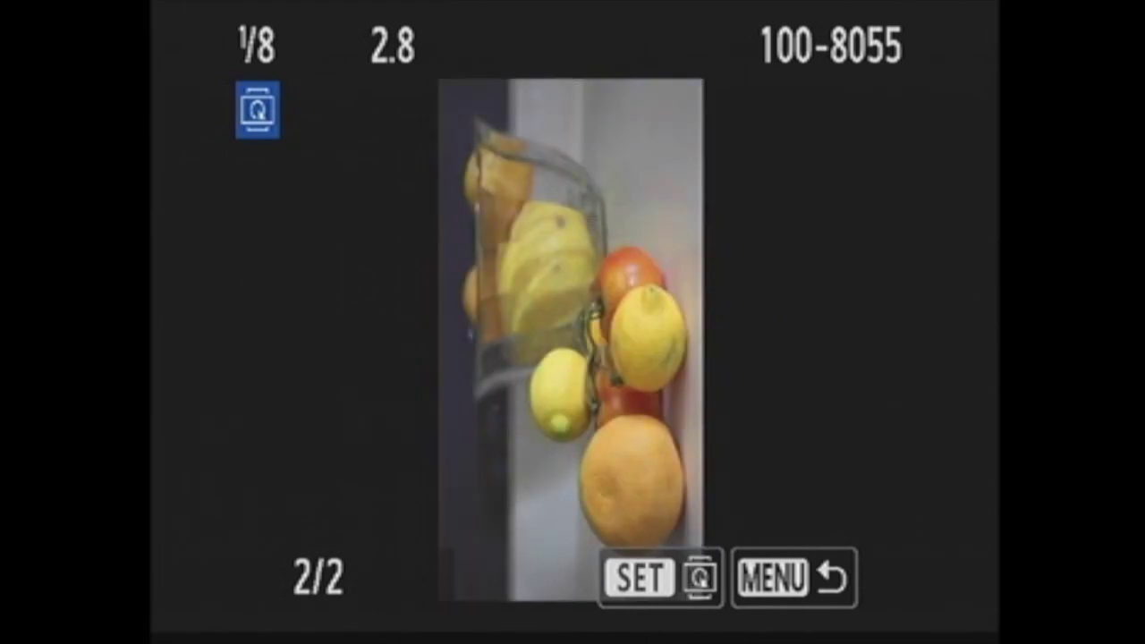
key(Escape)
Mark image 100-8055 for erasing, and clear the mark without erasing the image
key(Down)
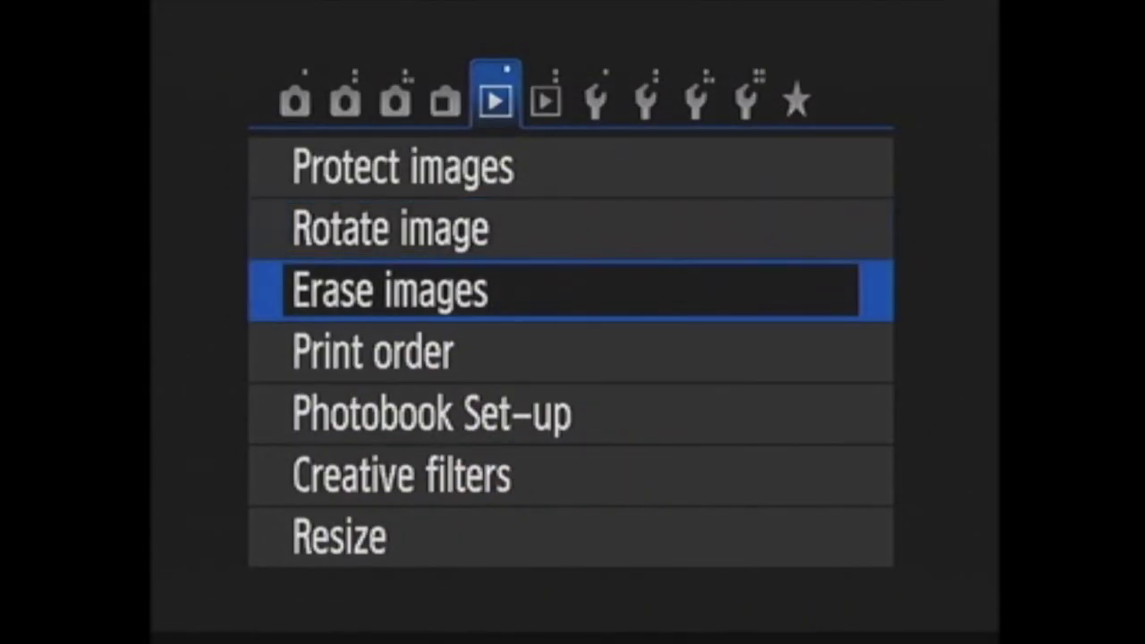
key(Return)
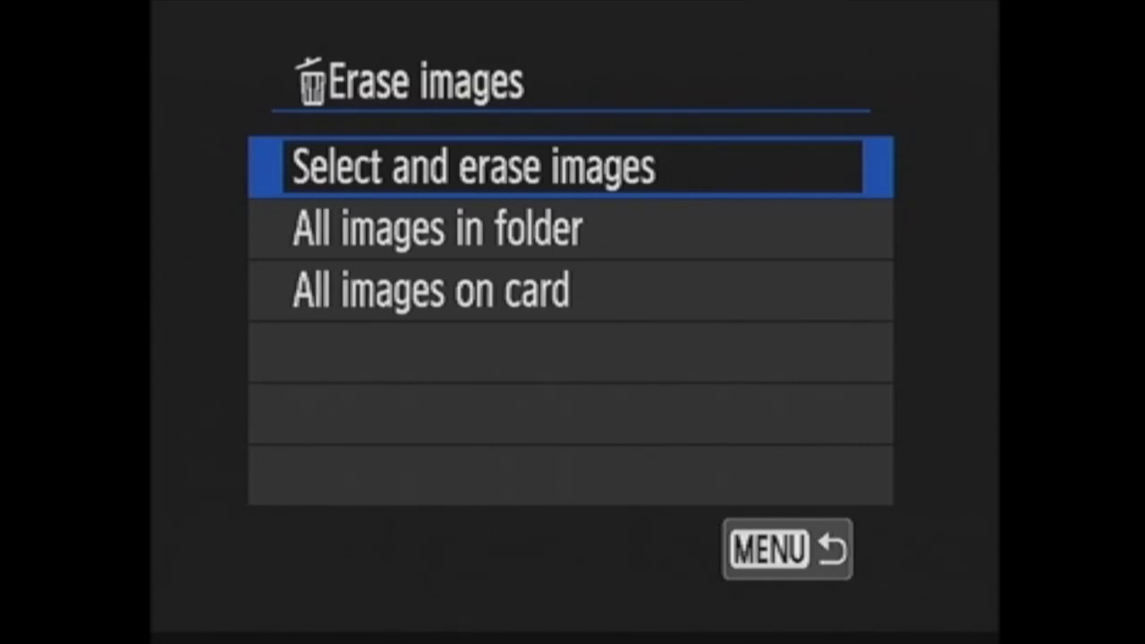
key(Return)
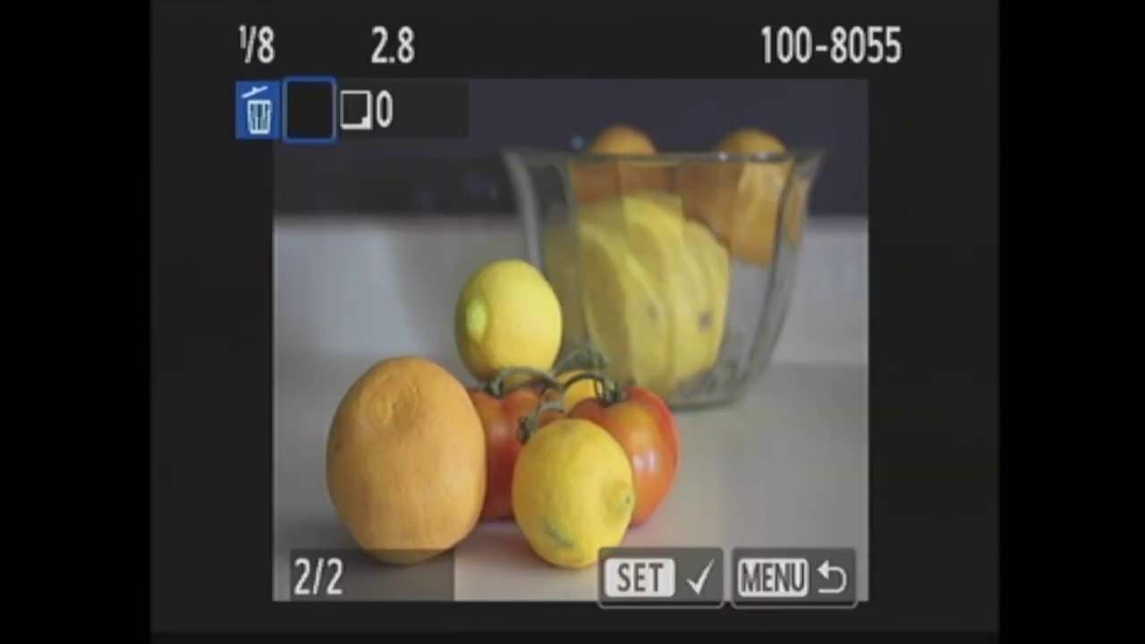
key(Return)
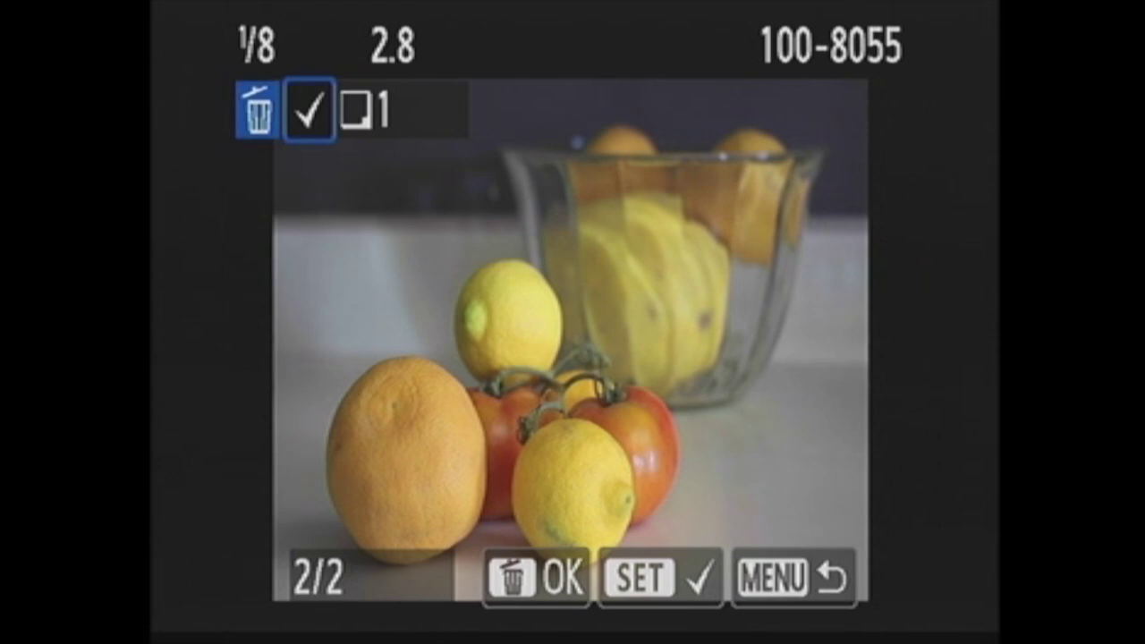
key(Return)
key(Escape)
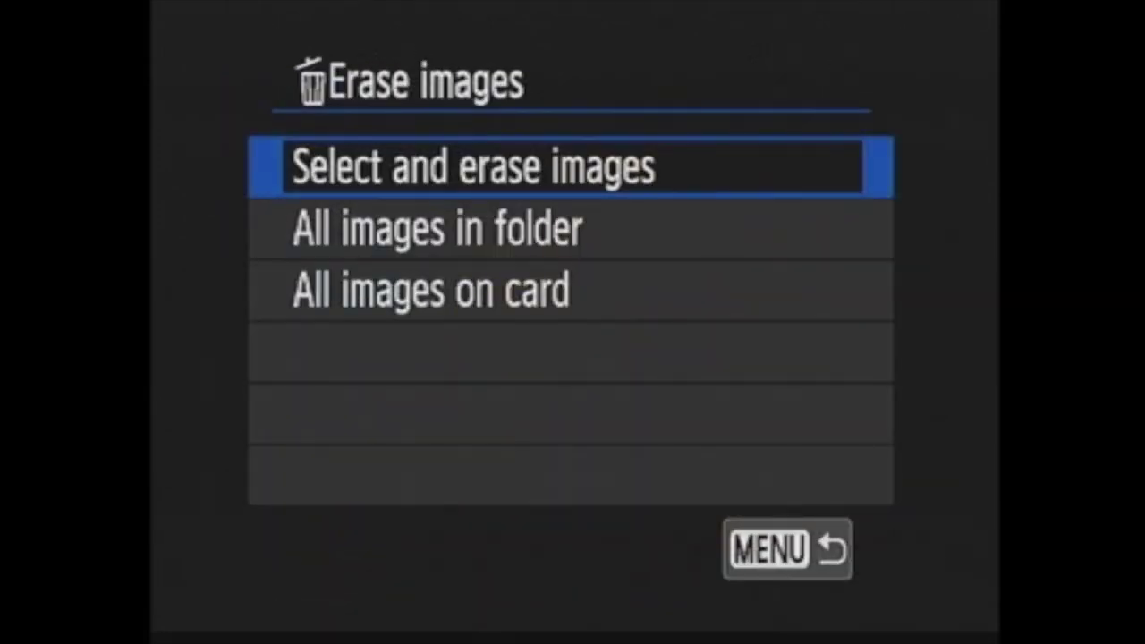
Review the options for erasing all images in a folder or on the card
key(Down)
key(Down)
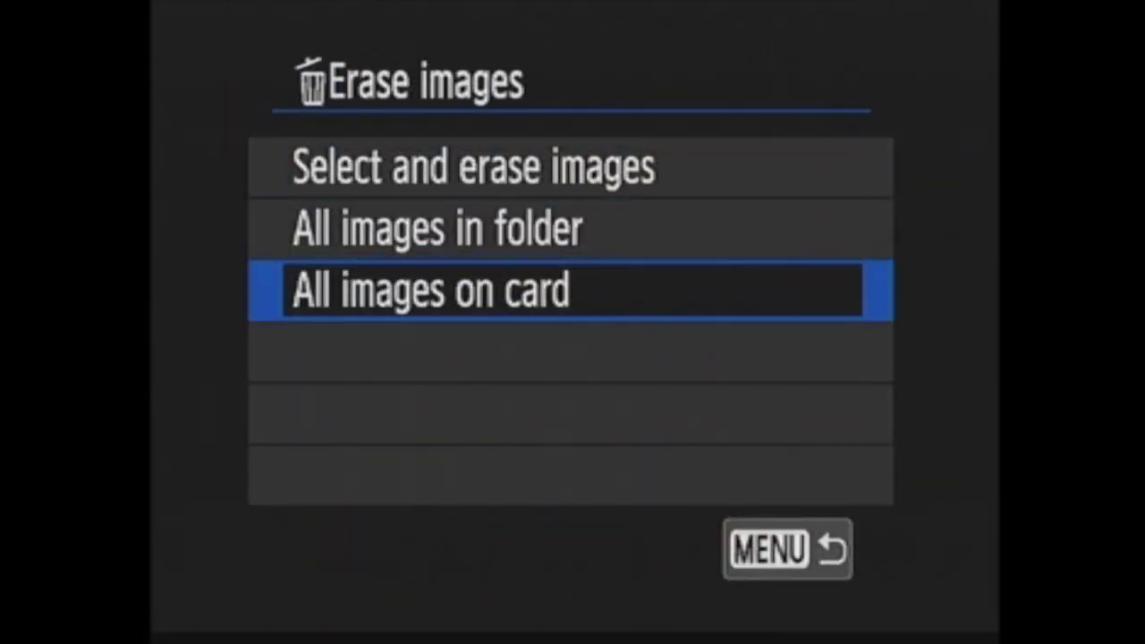
key(Escape)
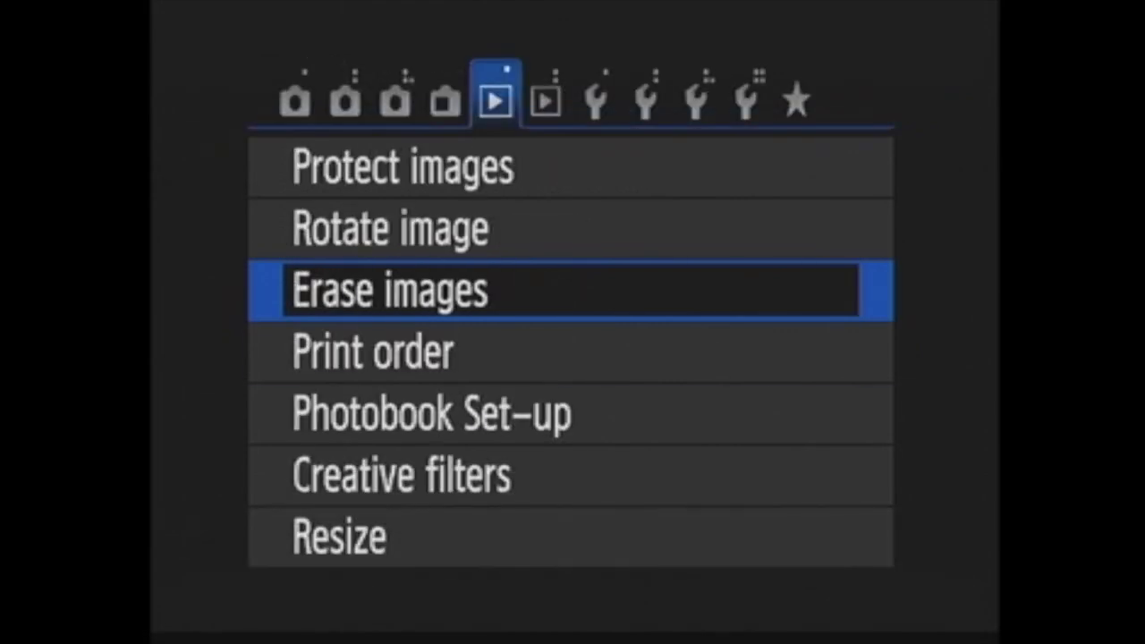
Add prints of image 100-8055 to the print order, and reduce the quantity back to 0
key(Down)
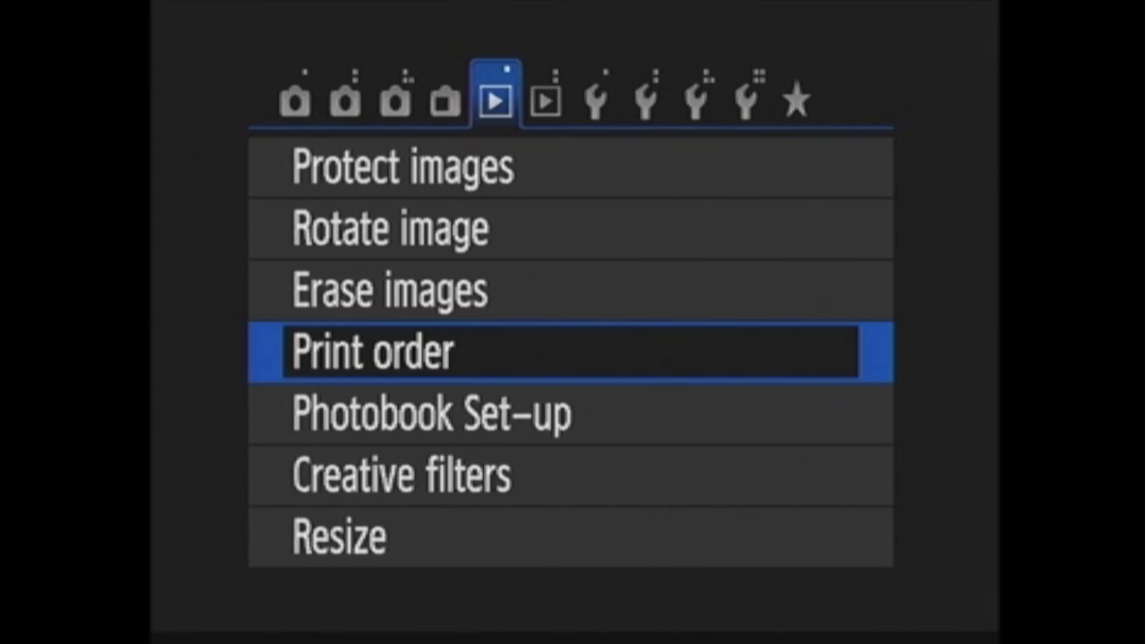
key(Return)
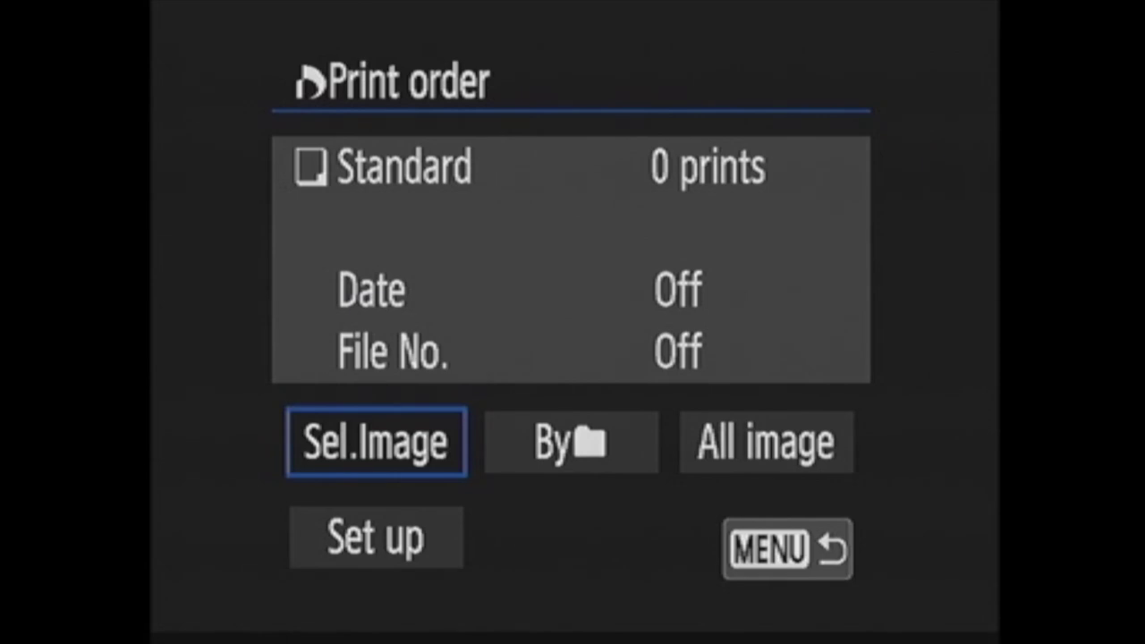
key(Return)
key(Up)
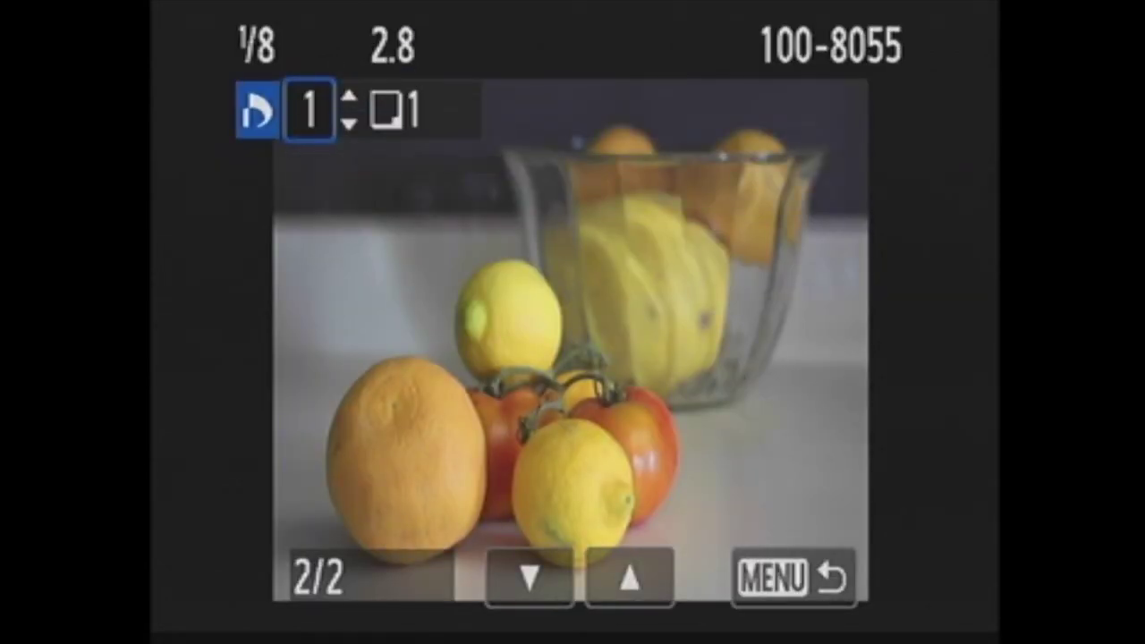
key(Up)
key(Down)
key(Down)
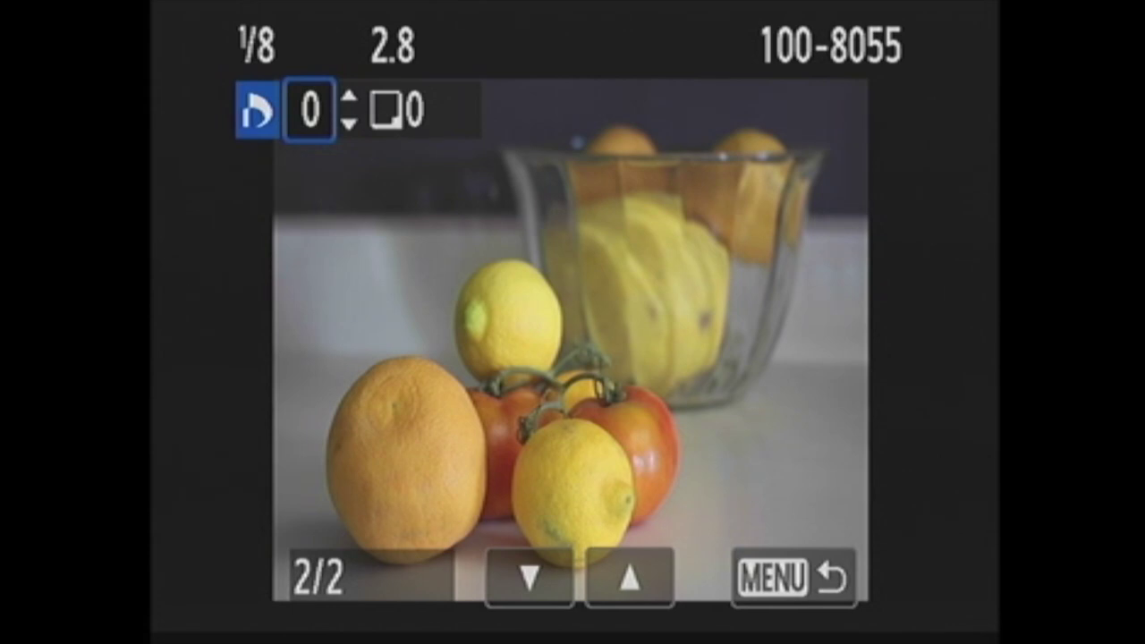
key(Escape)
Review the print order options for marking images by folder and for all images
key(Right)
key(Return)
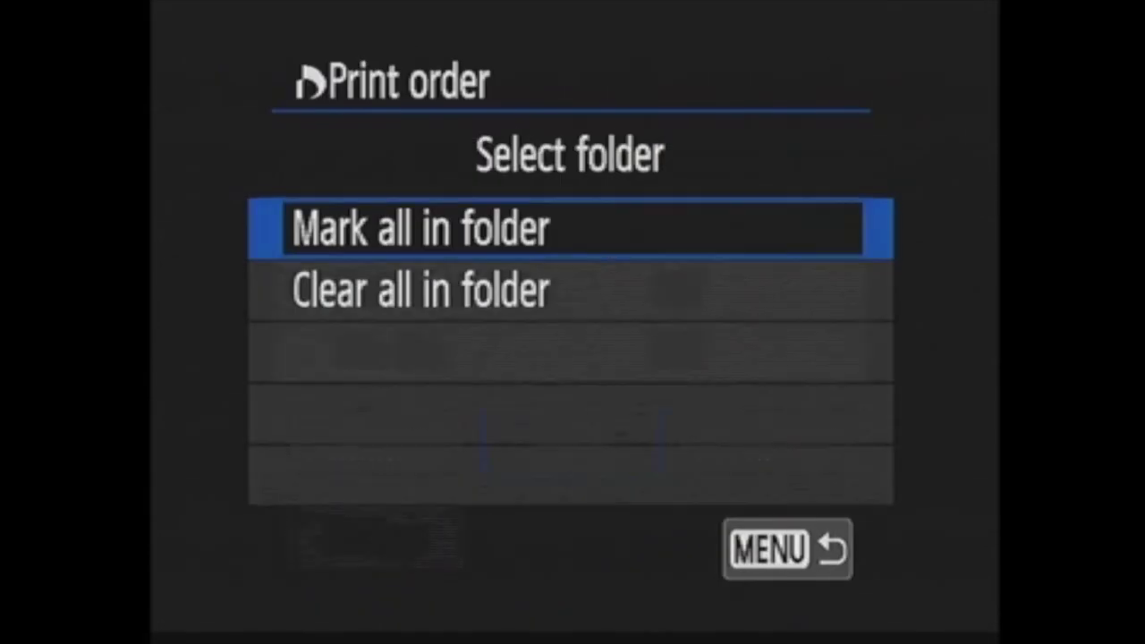
key(Escape)
key(Right)
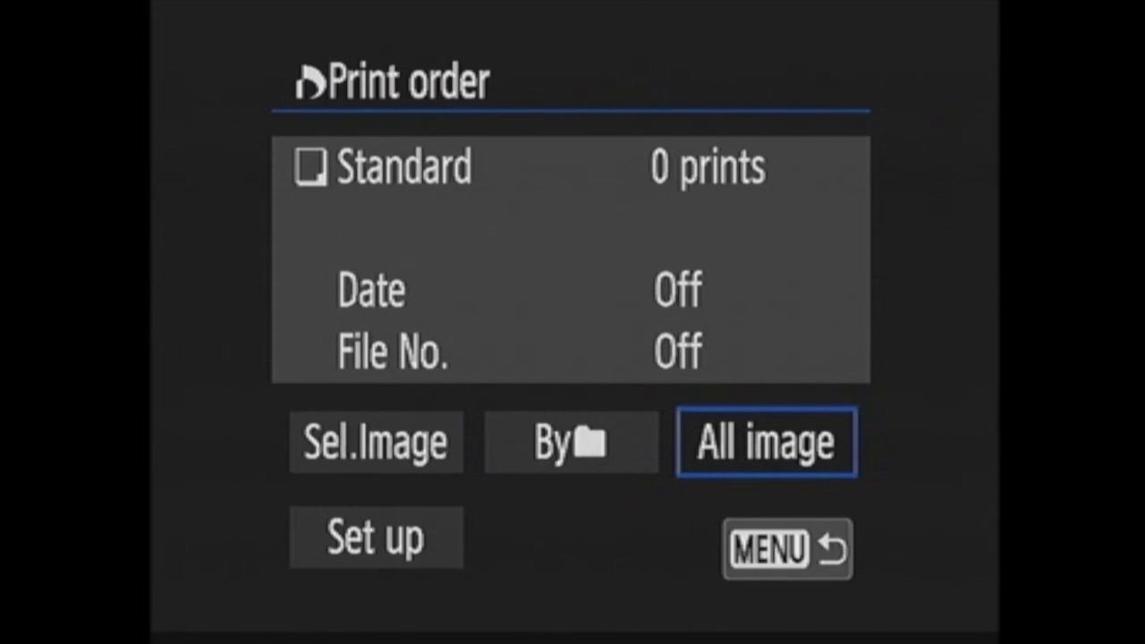
Examine the print order set-up for print type, date and file number, keeping the Standard print type
key(Right)
key(Return)
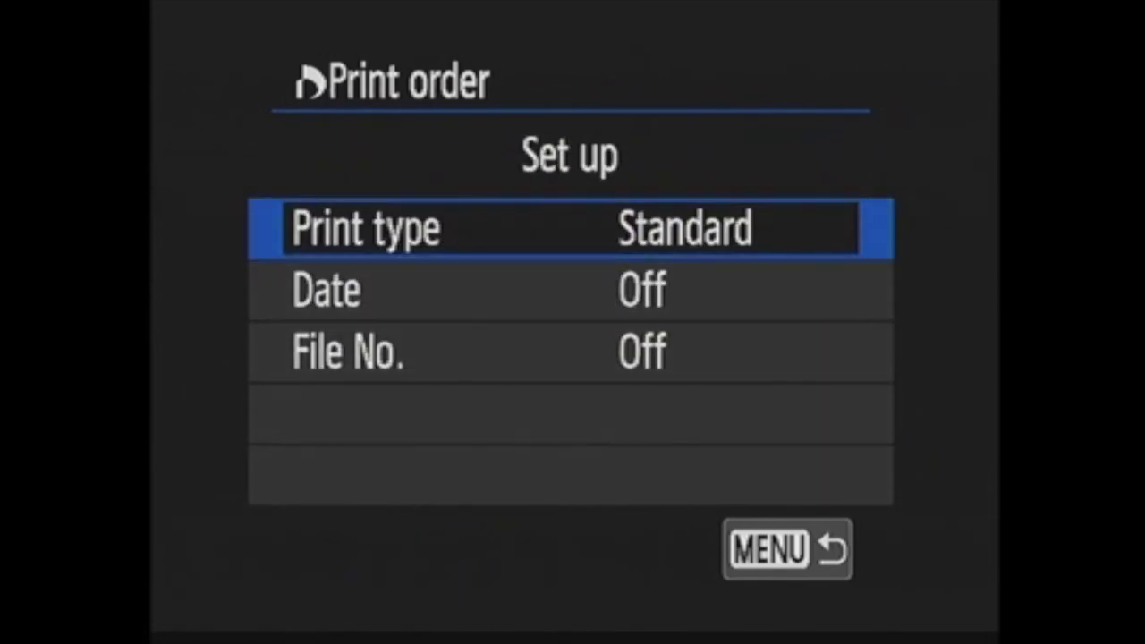
key(Return)
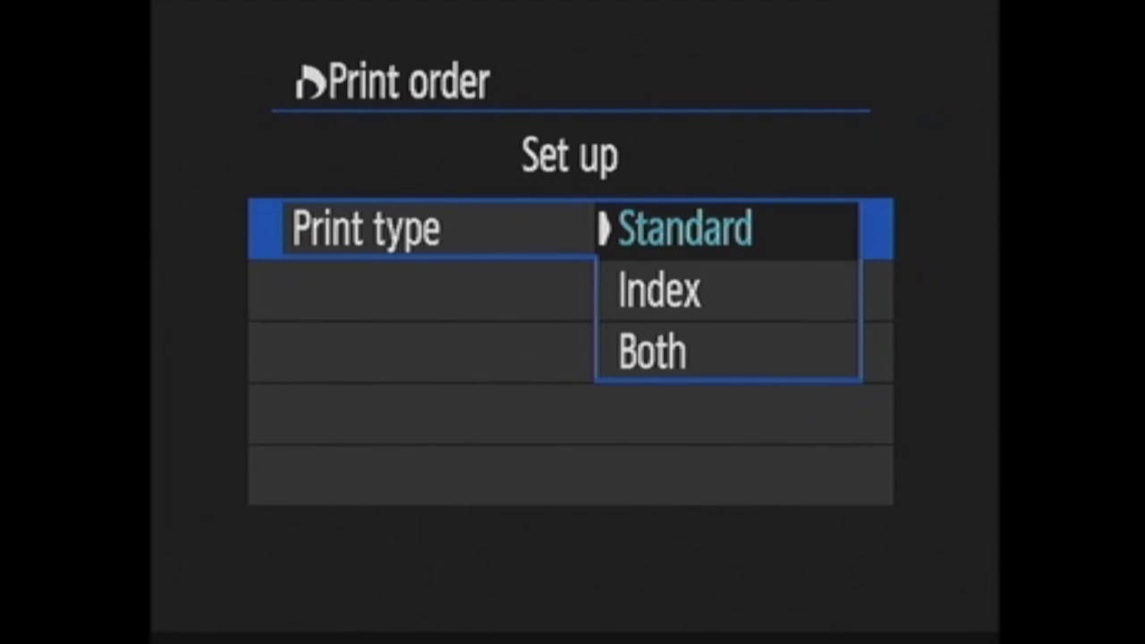
key(Return)
key(Down)
key(Down)
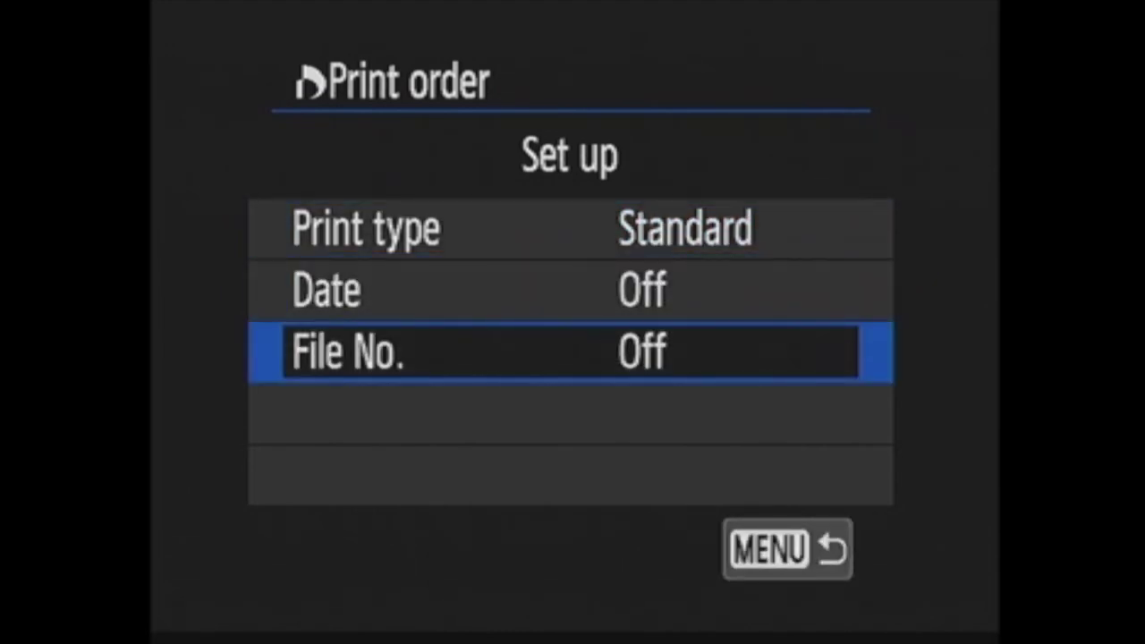
key(Escape)
key(Escape)
View the image selection options in Photobook Set-up
key(Down)
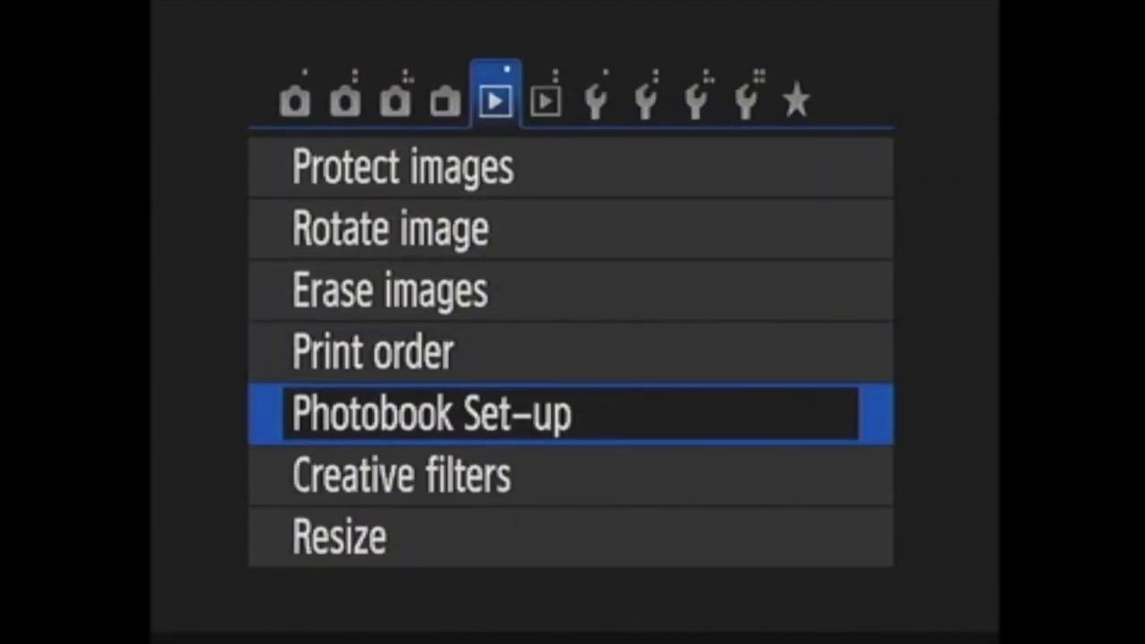
key(Return)
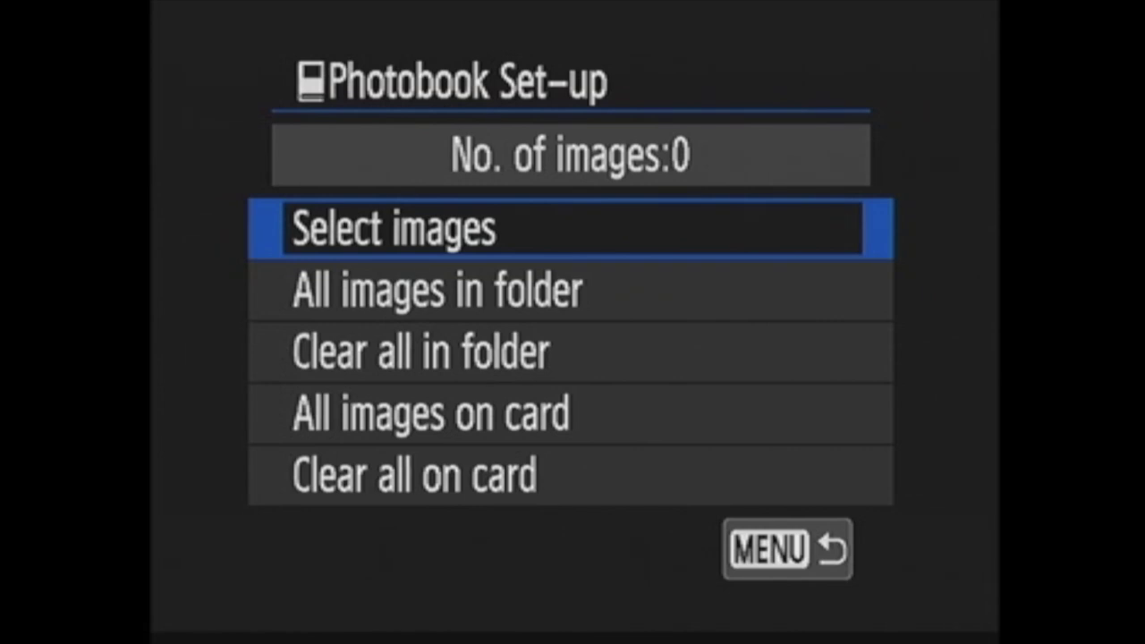
key(Escape)
Browse the creative filters for image 100-8055 without applying any, and move on to the Resize entry
key(Down)
key(Return)
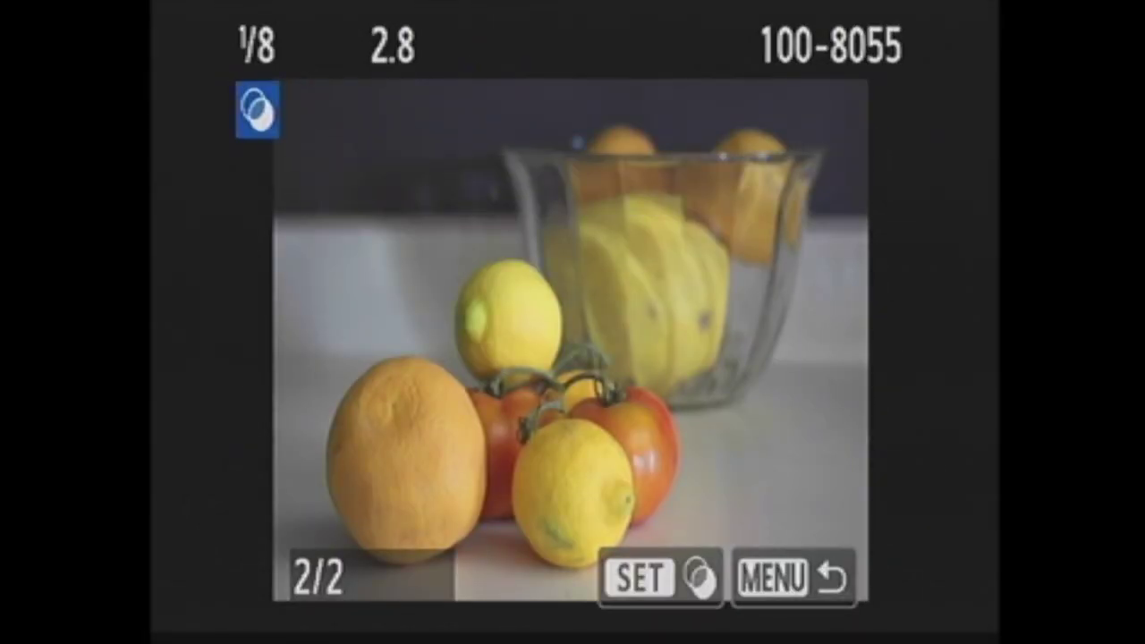
key(Return)
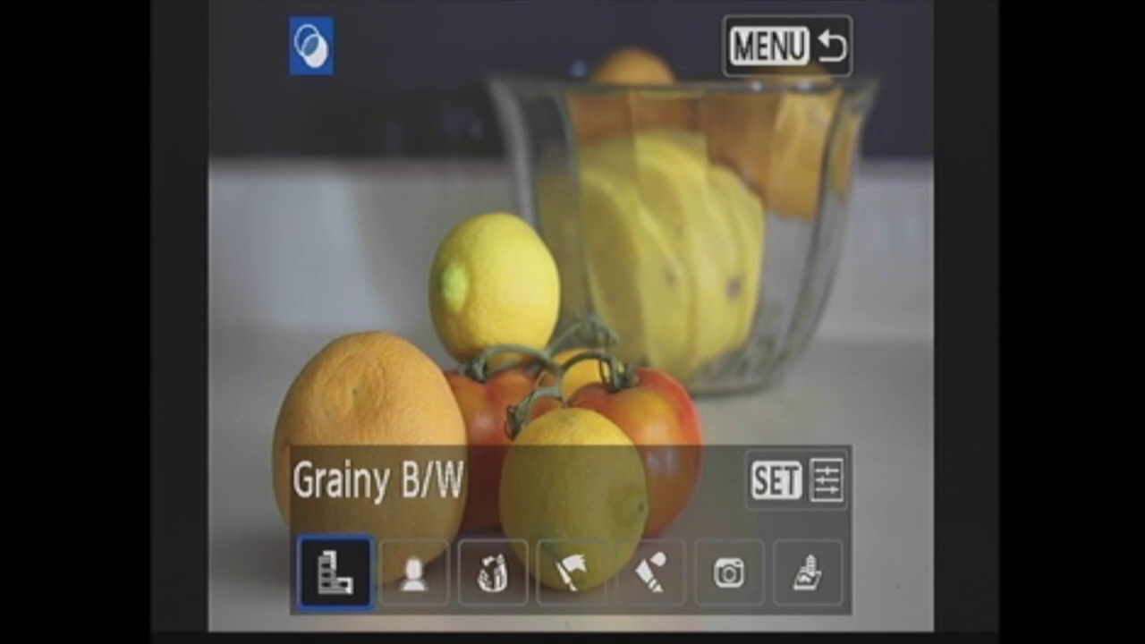
key(Right)
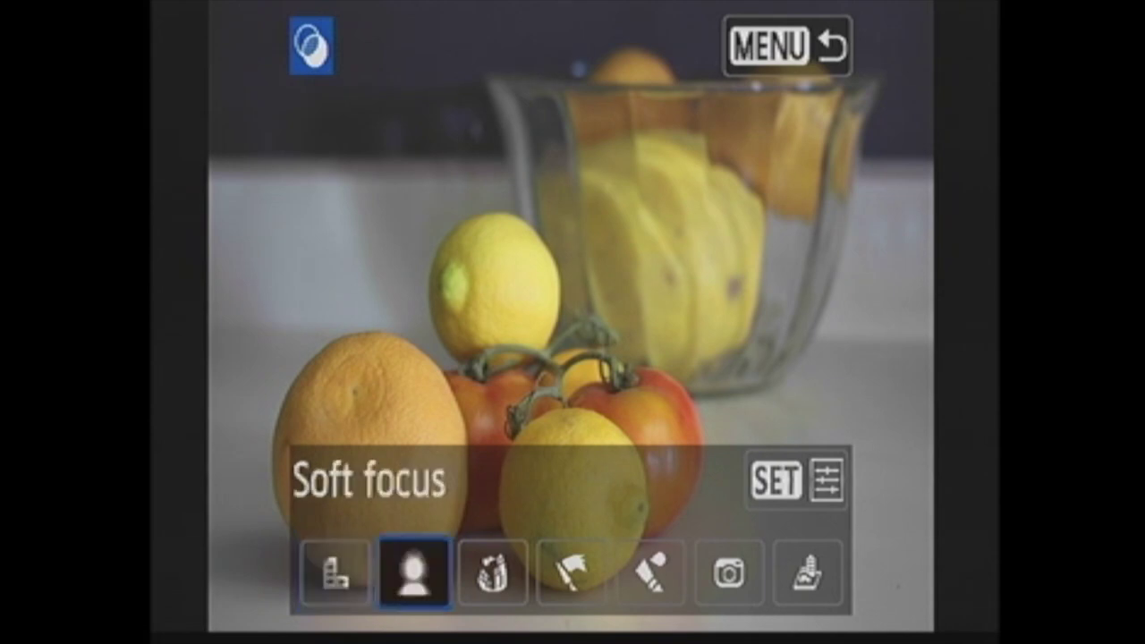
key(Right)
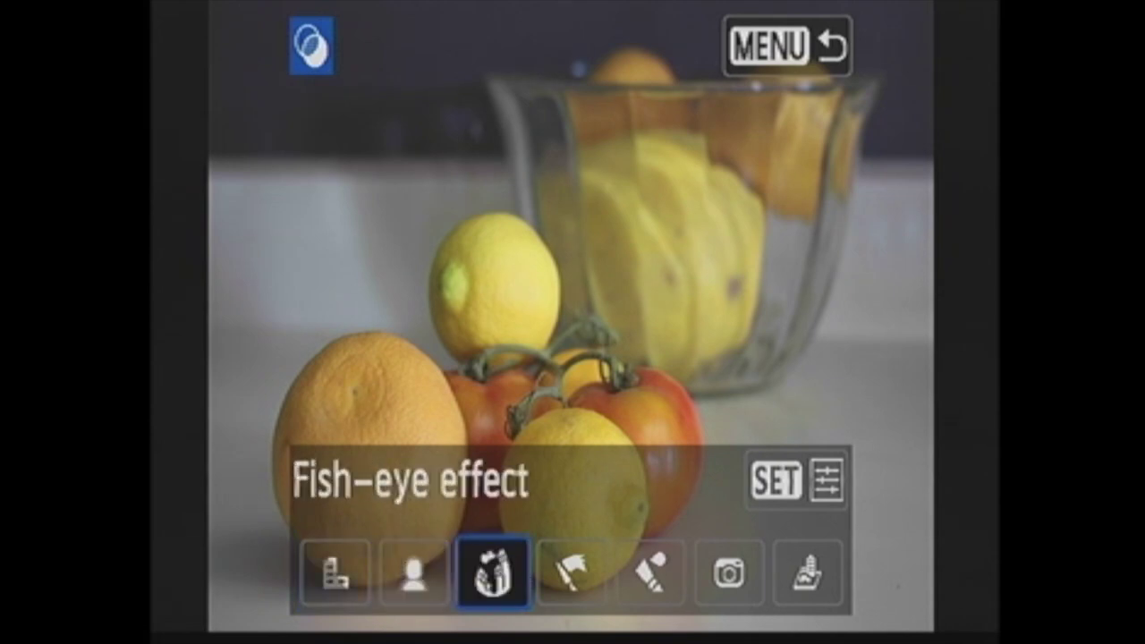
key(Right)
key(Right)
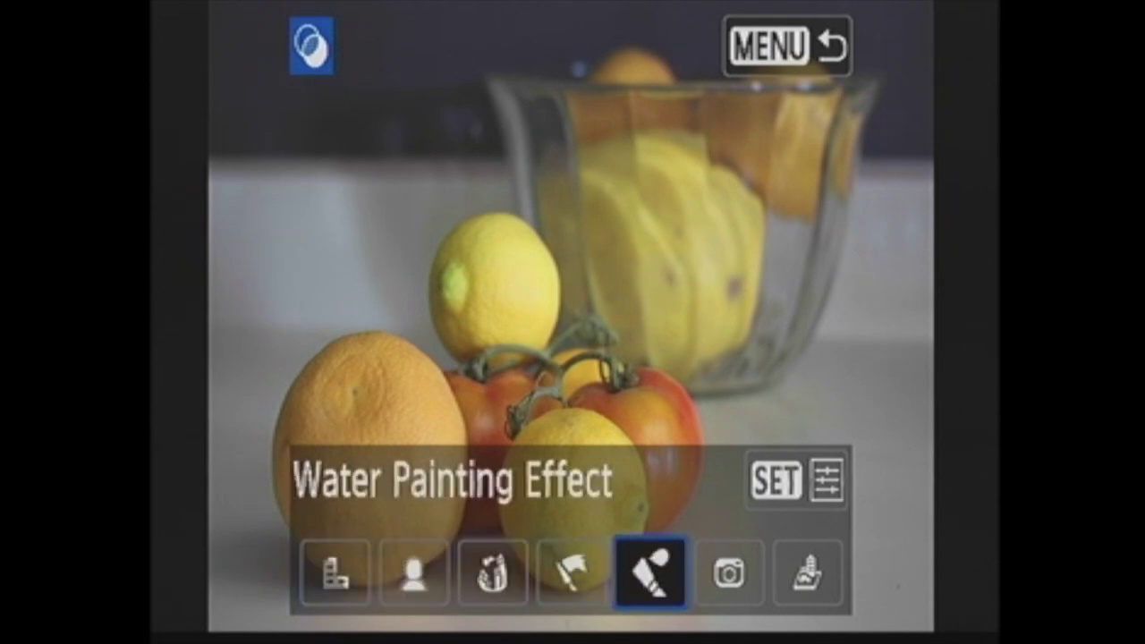
key(Right)
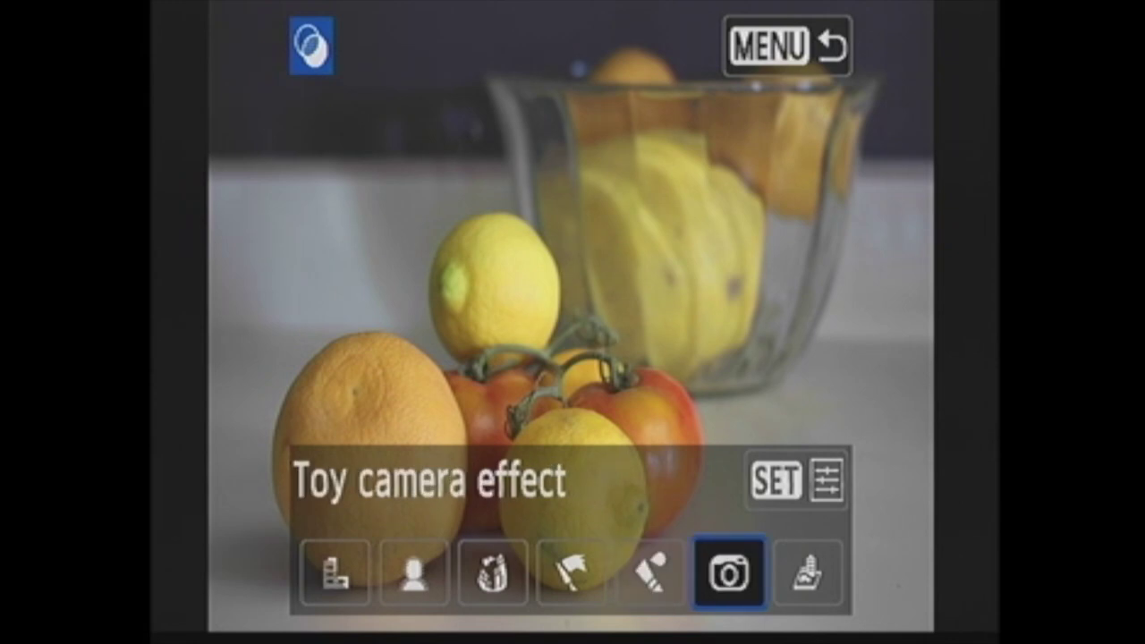
key(Right)
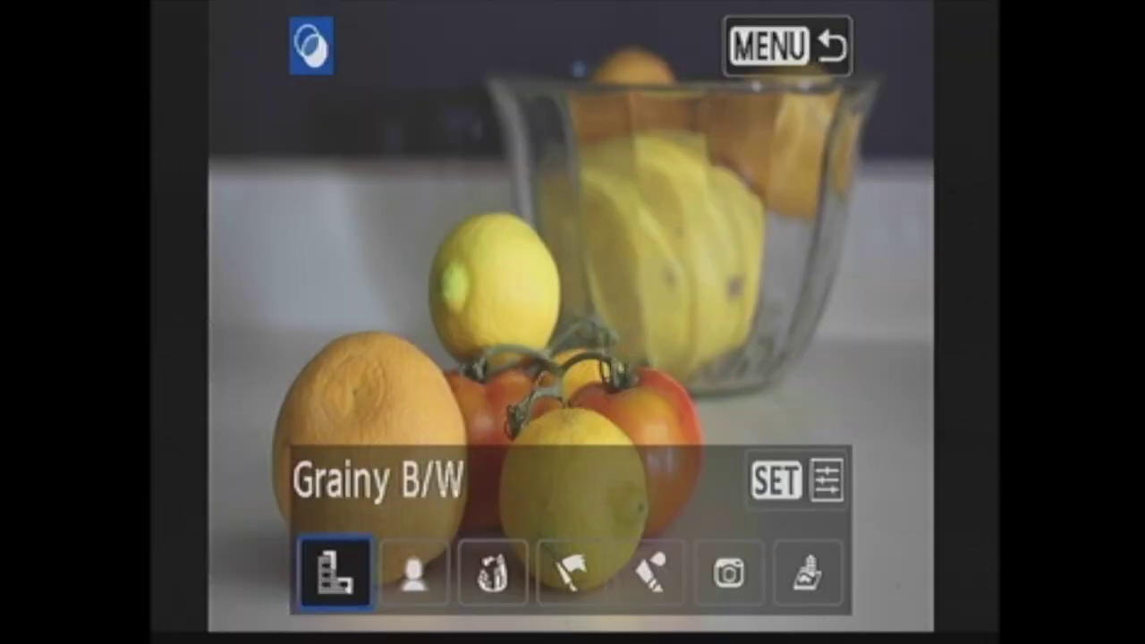
key(Escape)
key(Escape)
key(Down)
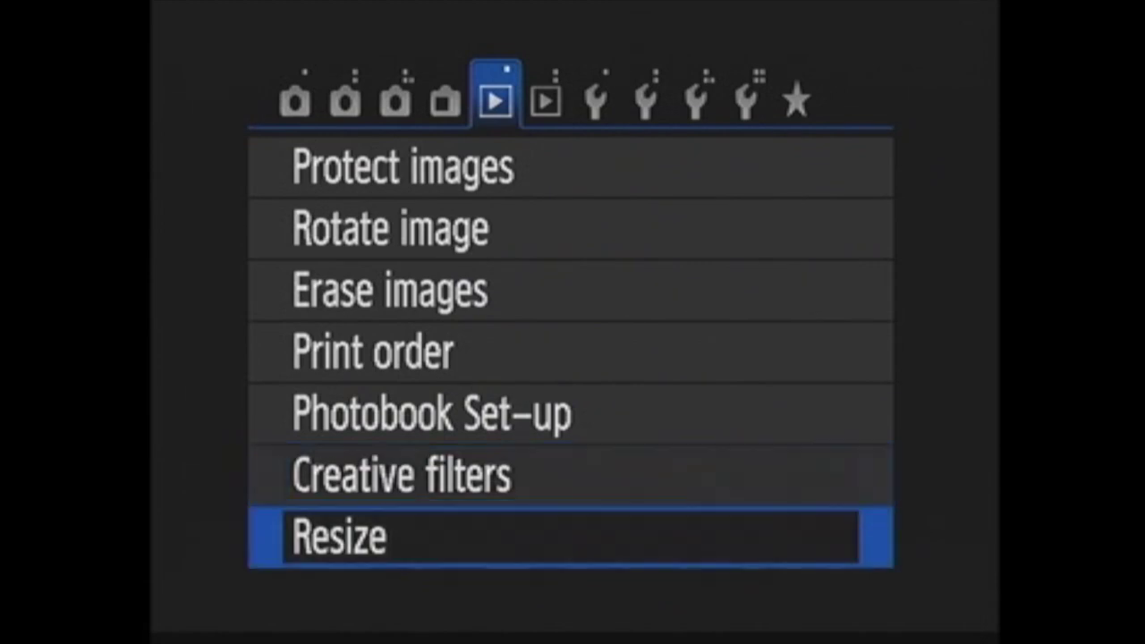
View the Resize screen for image 100-8055 without resizing it, and move on to the second playback menu page
key(Return)
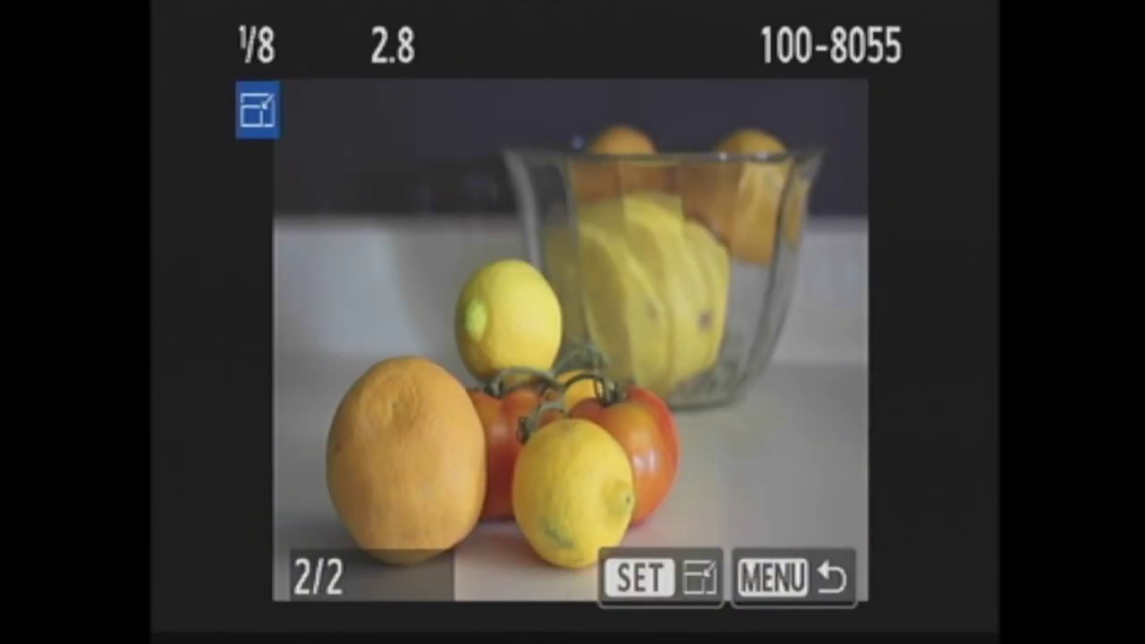
key(Escape)
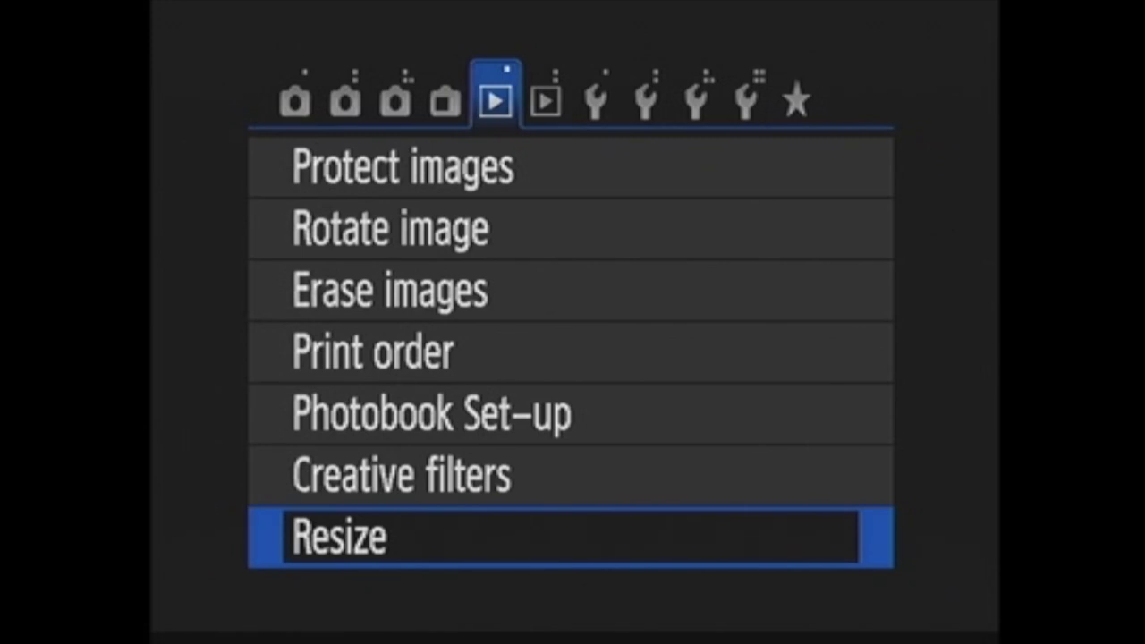
key(Right)
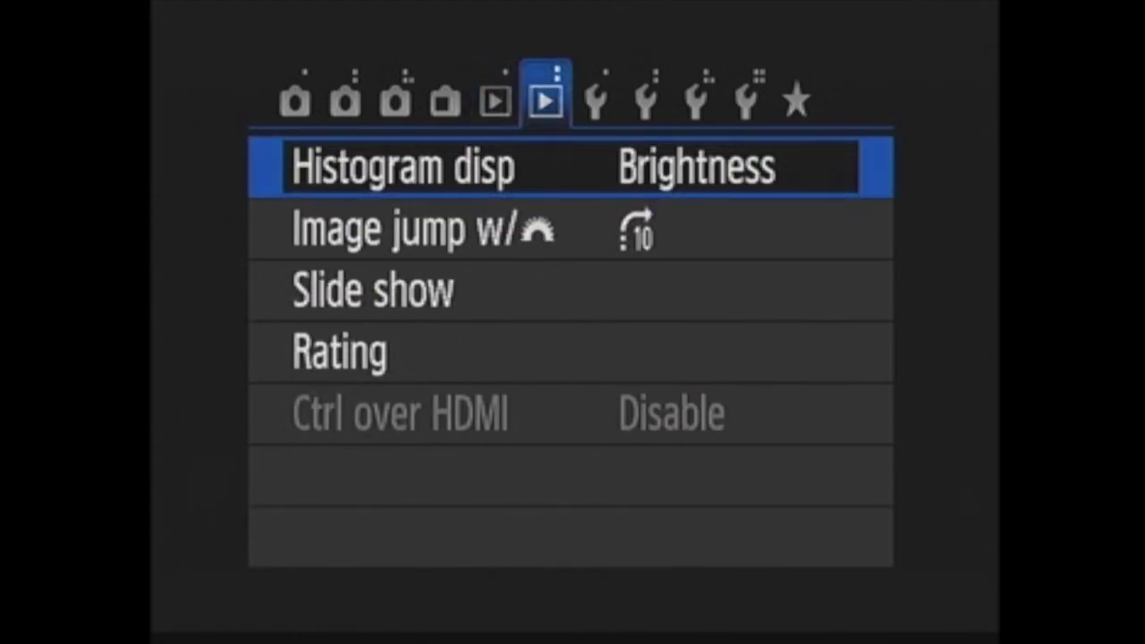
Review the Histogram disp options, keeping Brightness selected
key(Return)
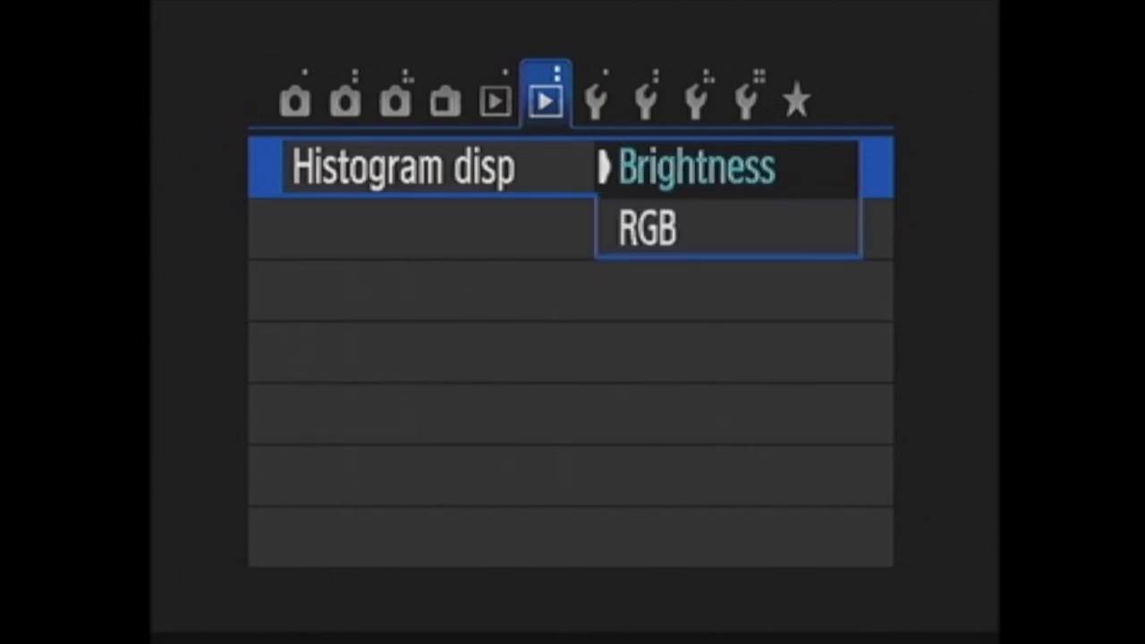
key(Down)
key(Up)
key(Return)
Review the Image jump methods from 10 images through to display by image rating, and leave without changing the setting
key(Down)
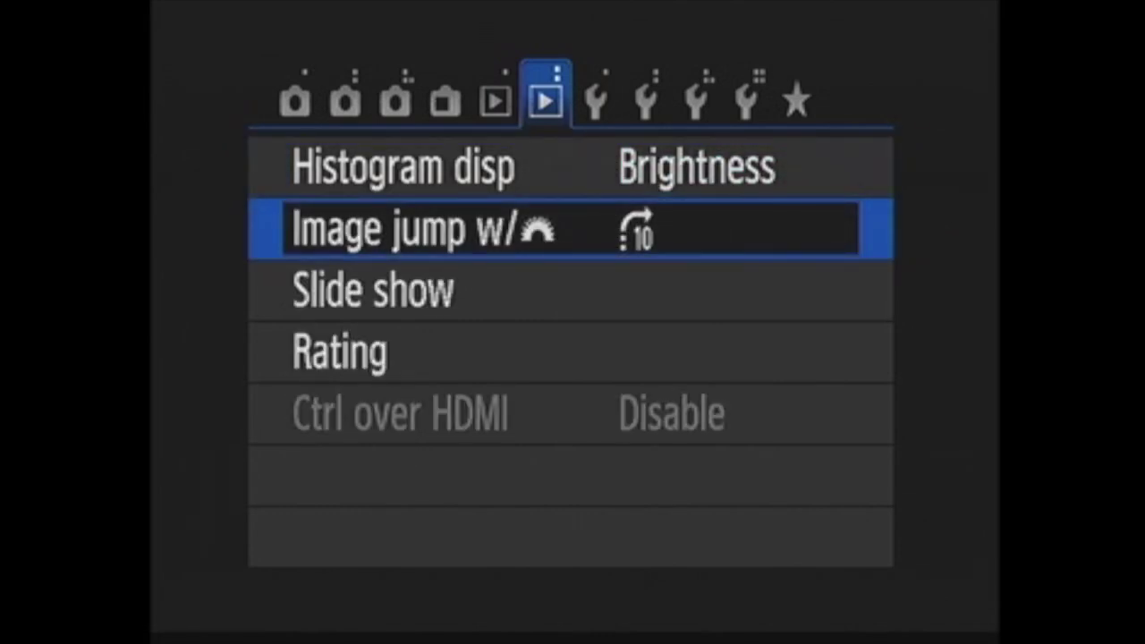
key(Return)
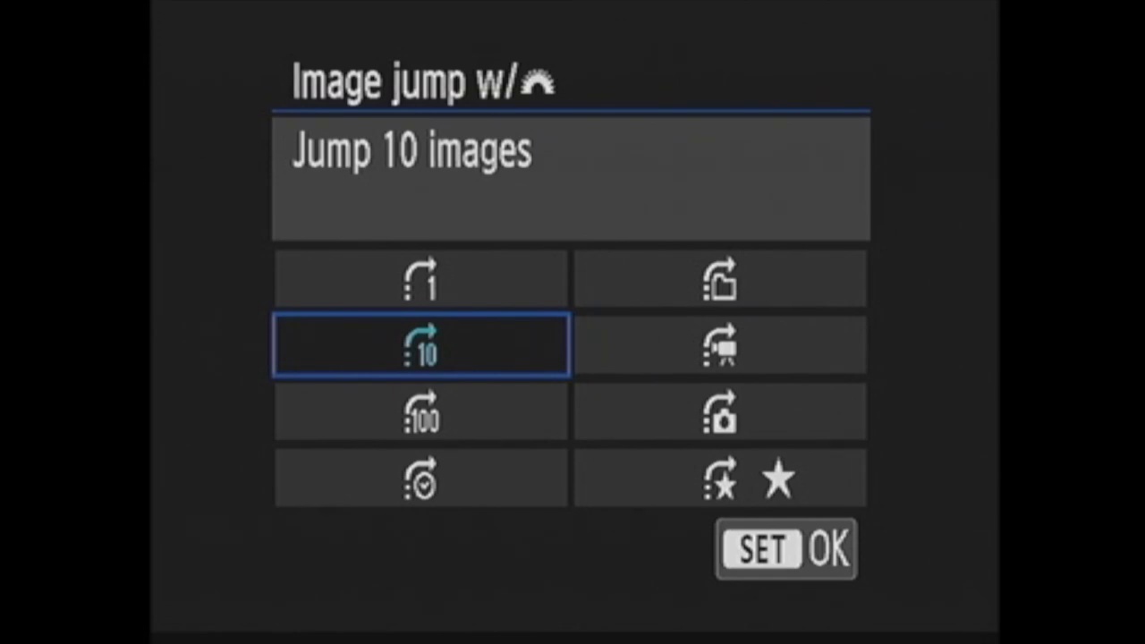
key(Down)
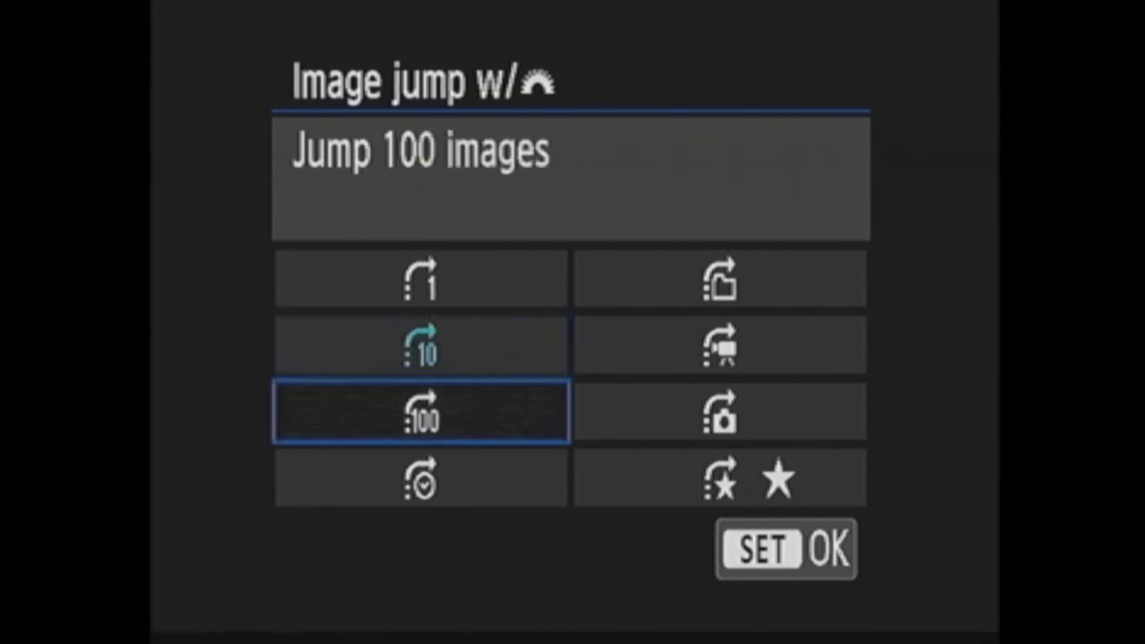
key(Down)
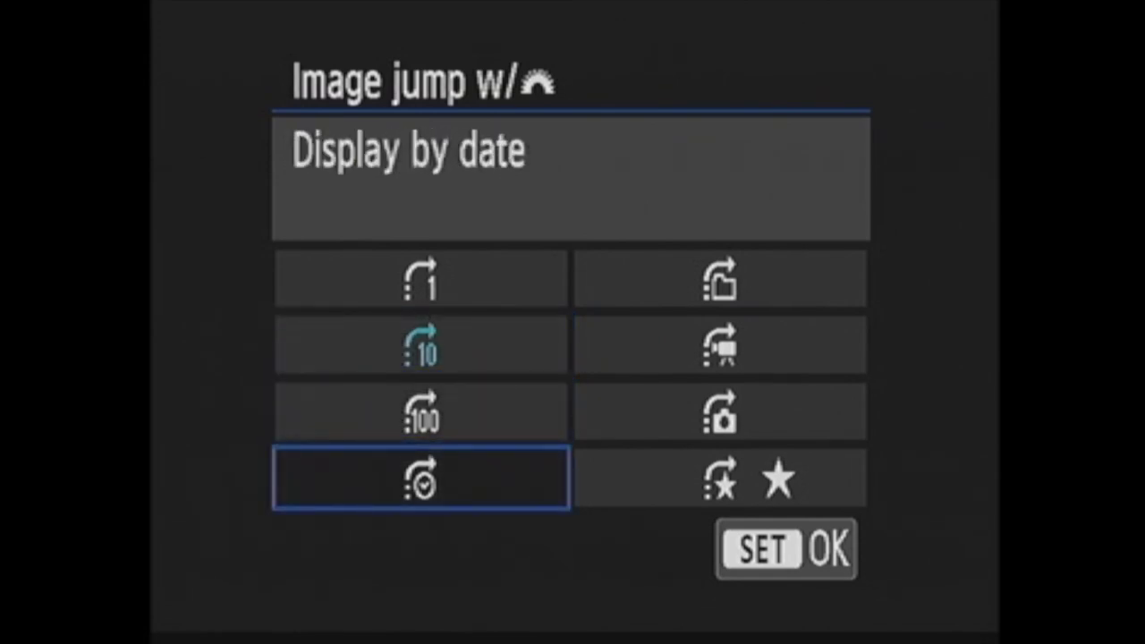
key(Down)
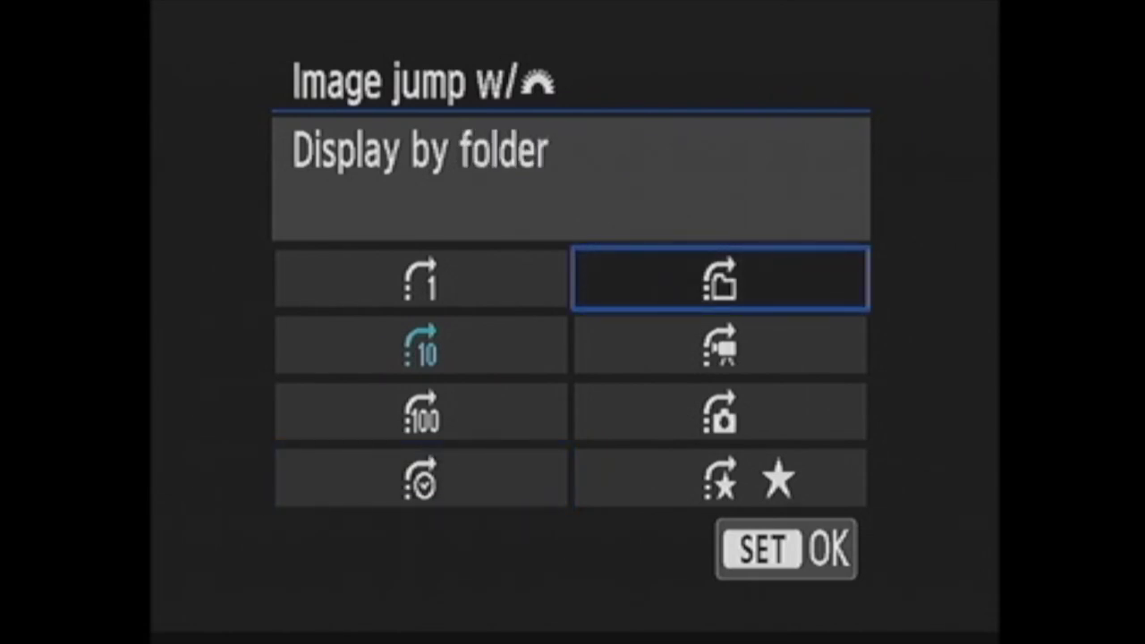
key(Down)
key(Down)
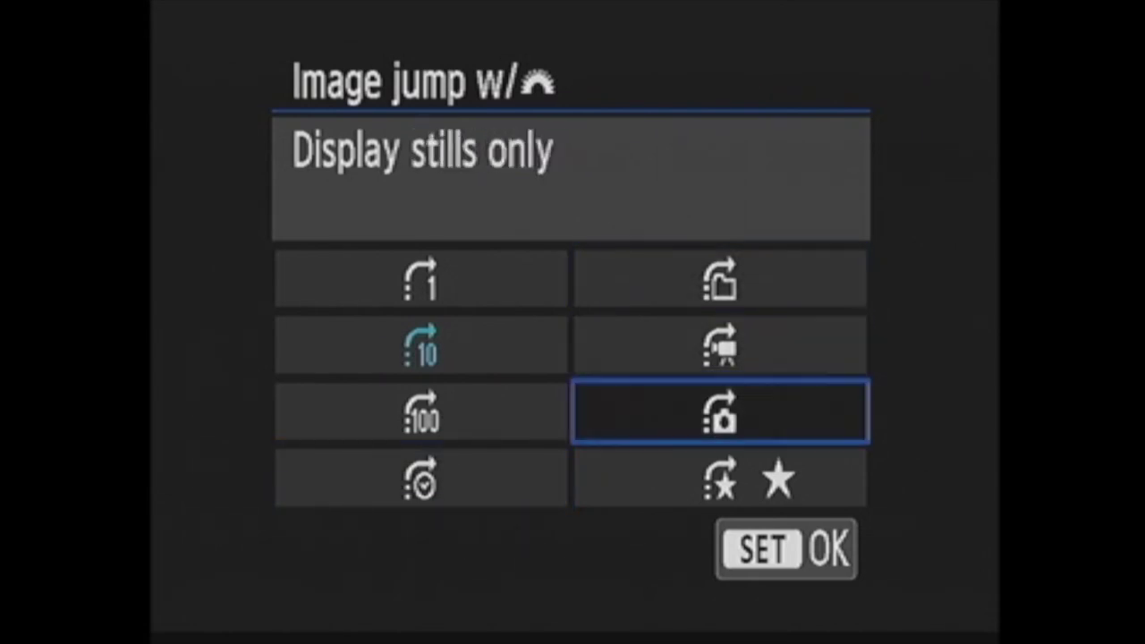
key(Down)
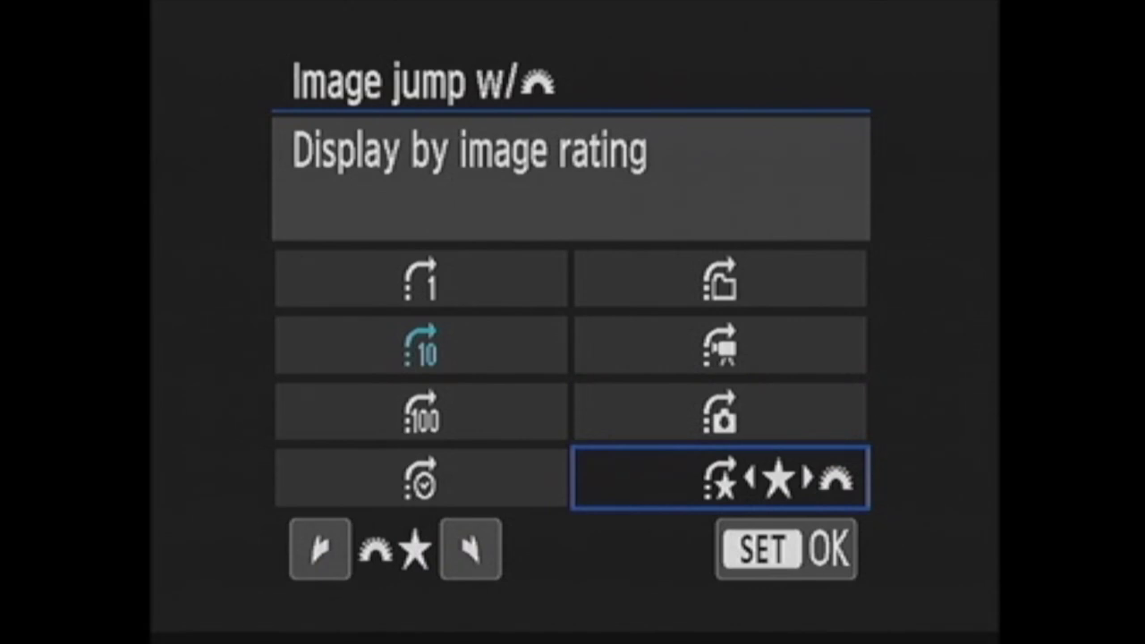
key(Escape)
Open the slide show settings and examine the Date option for choosing which images to play
key(Down)
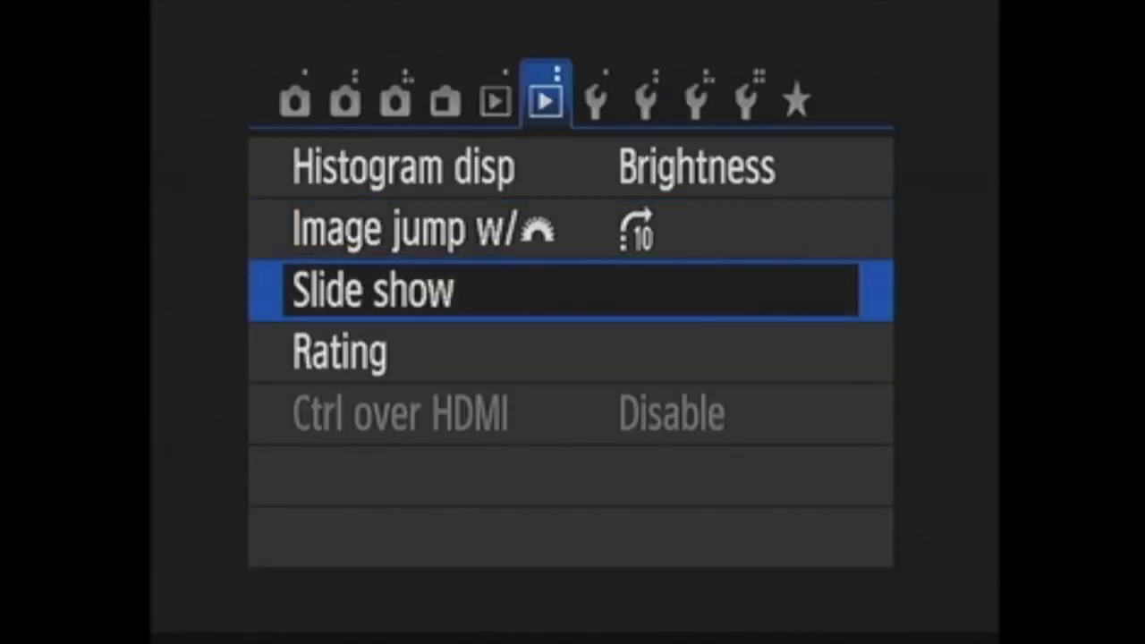
key(Return)
key(Down)
key(Down)
key(Up)
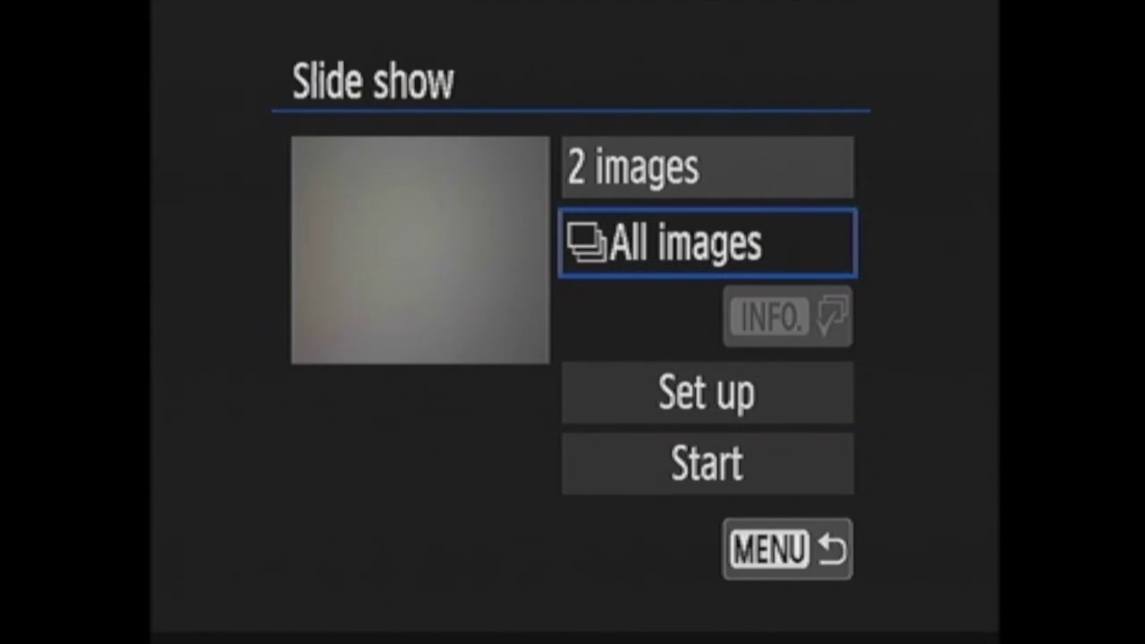
key(Return)
key(Down)
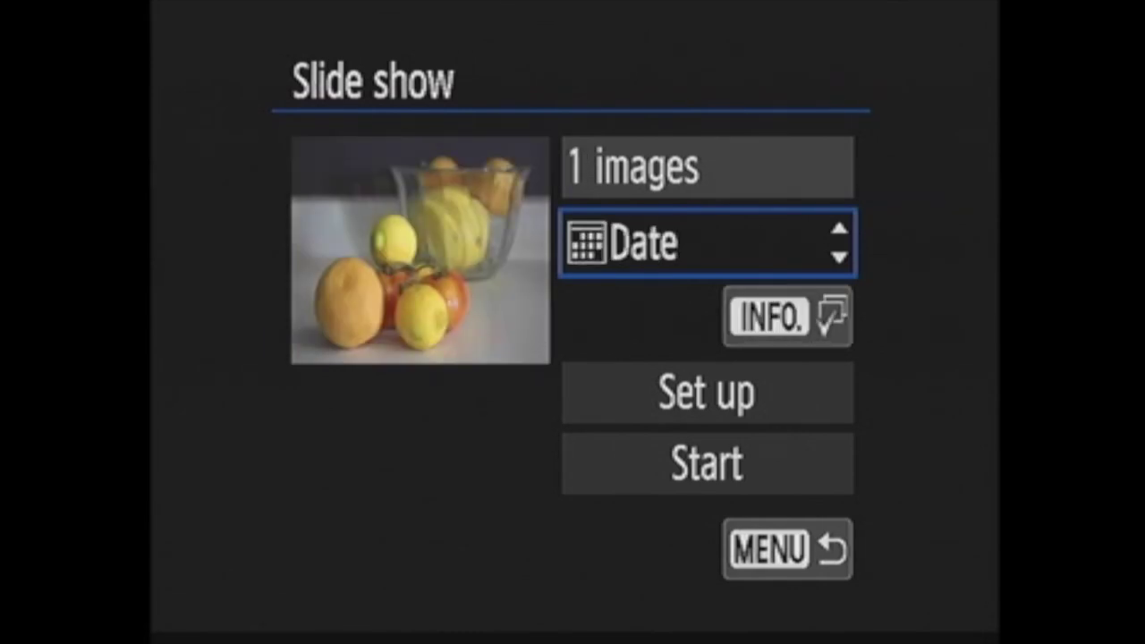
key(i)
key(Return)
key(Return)
Go through the remaining slide show image selections, including Folder and Rating, and settle on All images
key(Down)
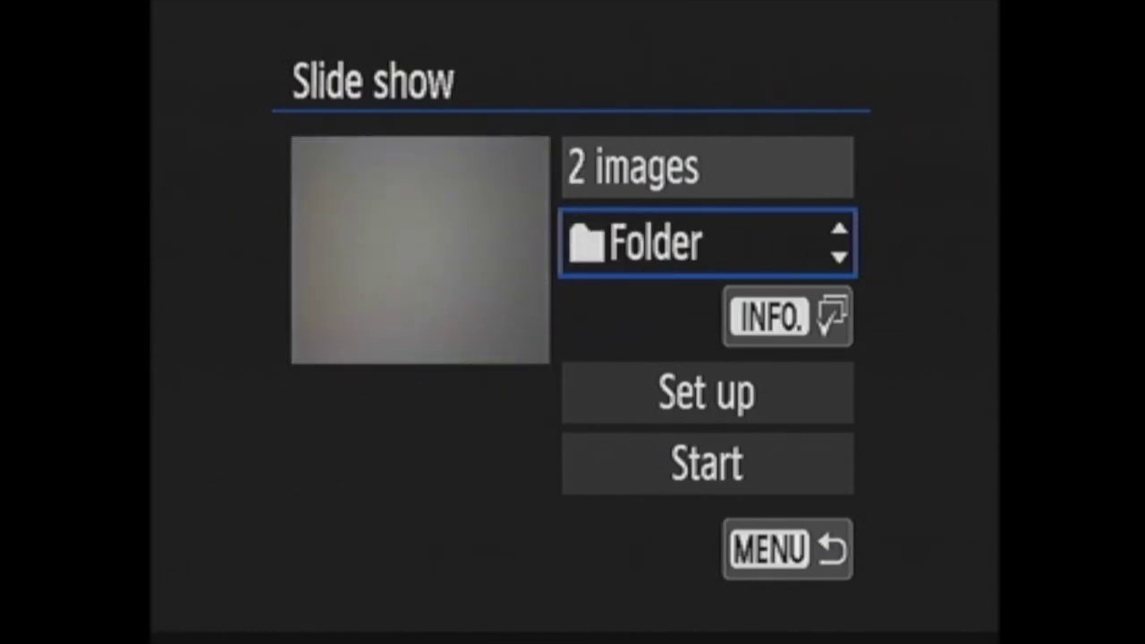
key(Down)
key(Down)
key(Down)
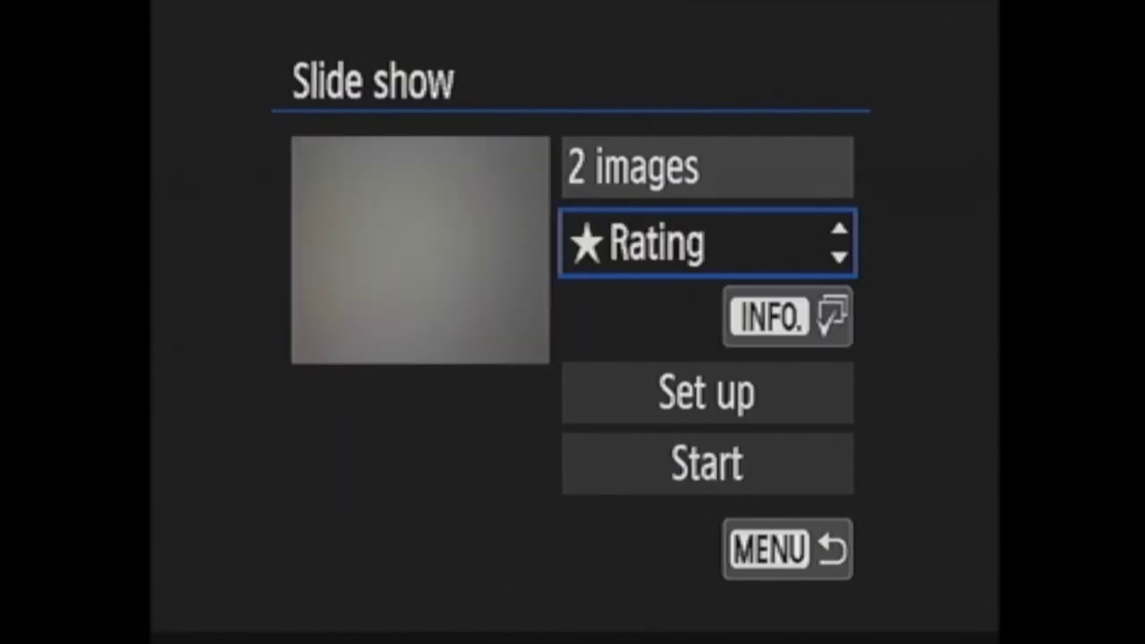
key(Down)
key(Return)
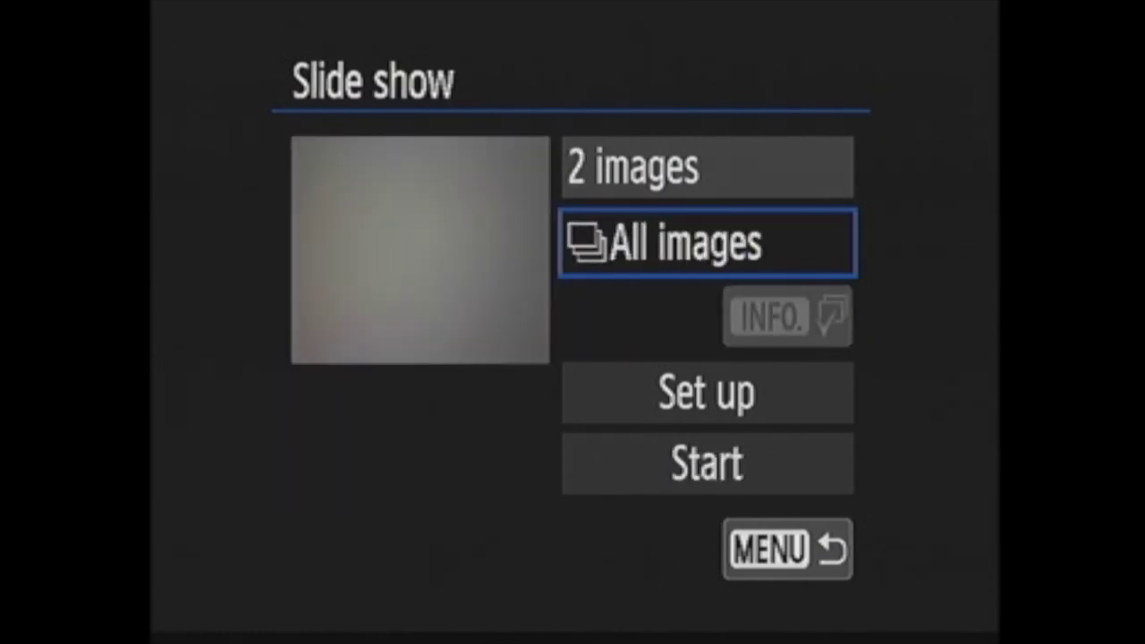
Examine the slide show set-up for display time, repeat, transition effect and background music, and return to the playback menu
key(Down)
key(Return)
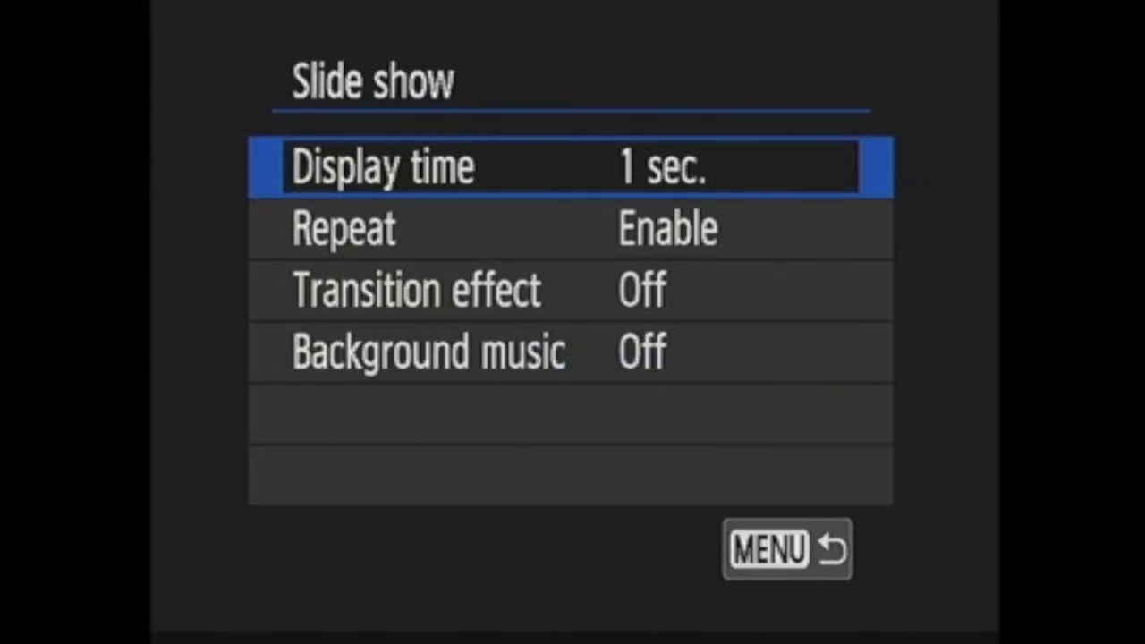
key(Down)
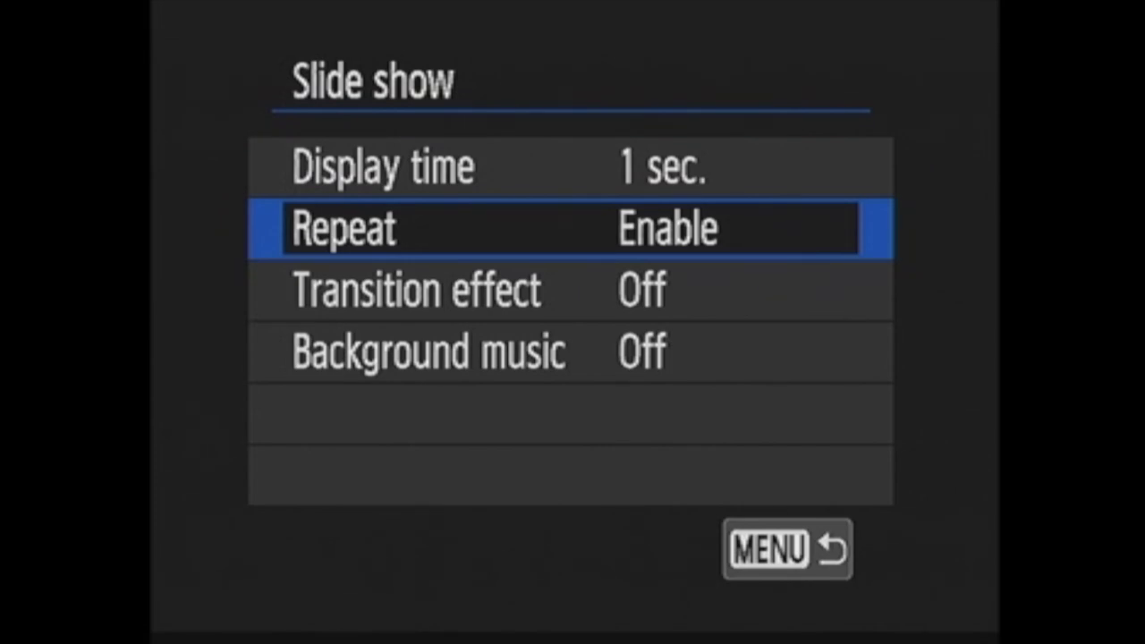
key(Down)
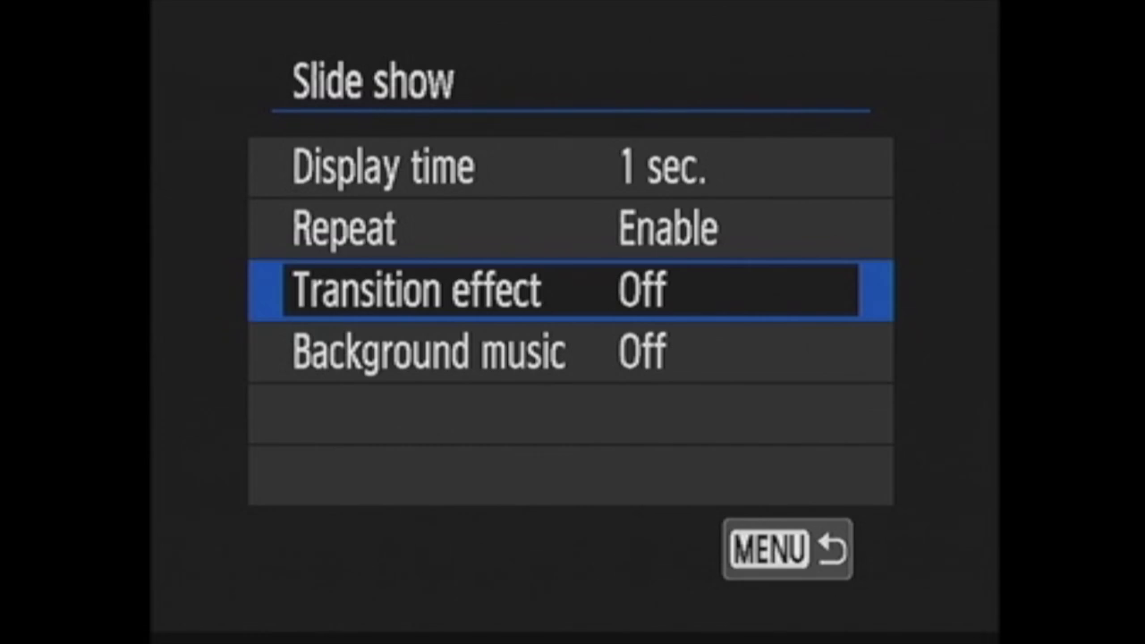
key(Down)
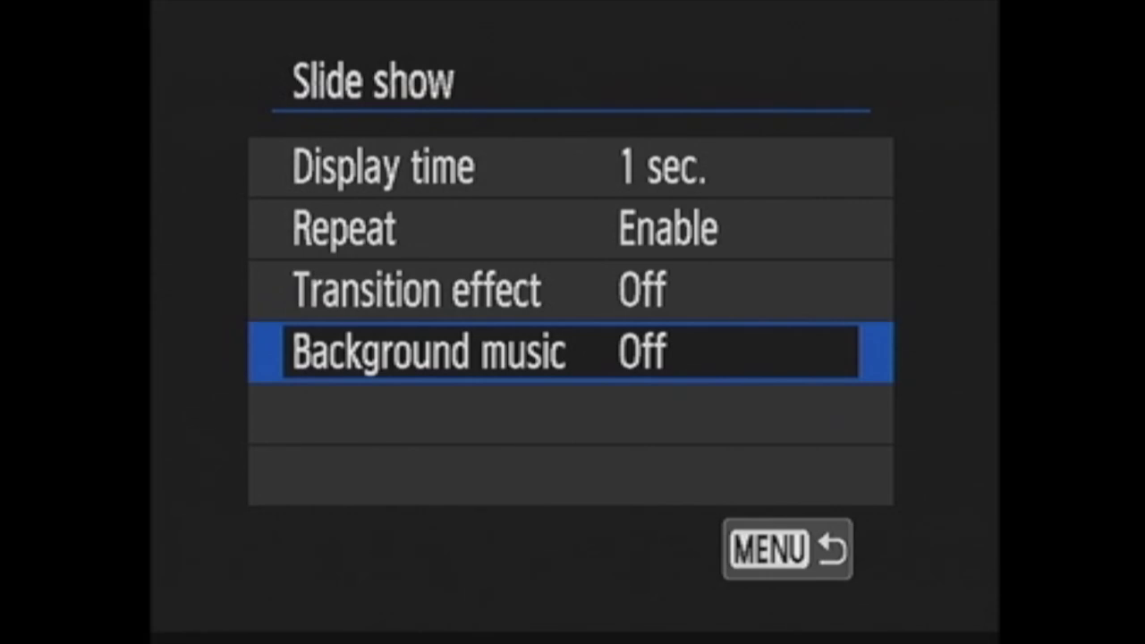
key(Escape)
key(Down)
key(Escape)
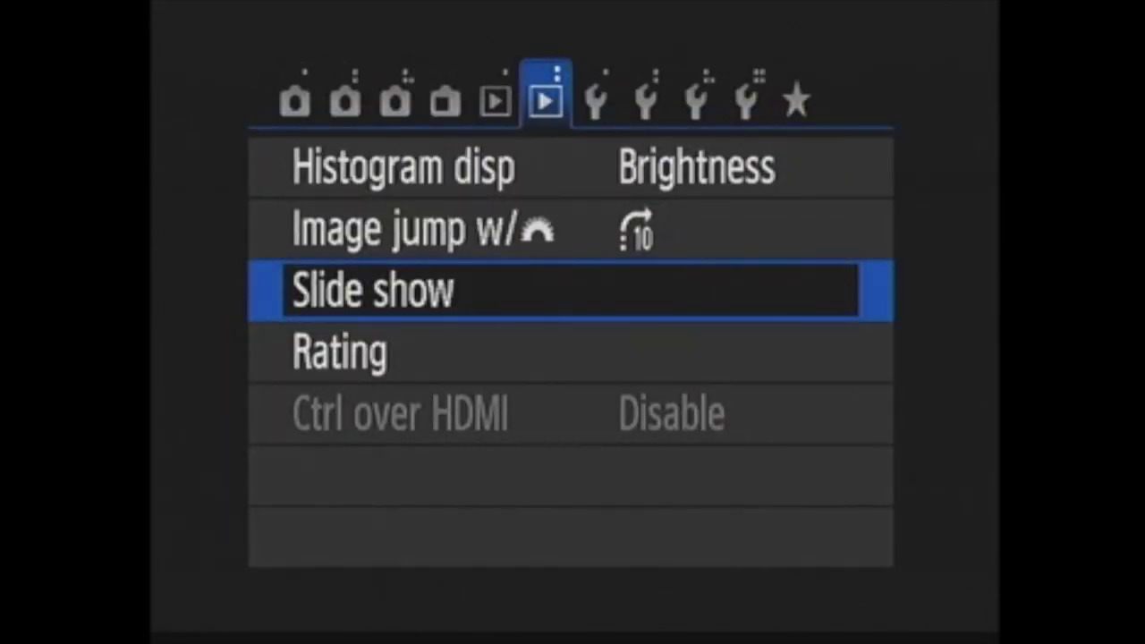
Open the Rating function and rate image 100-8055 with three stars
key(Down)
key(Return)
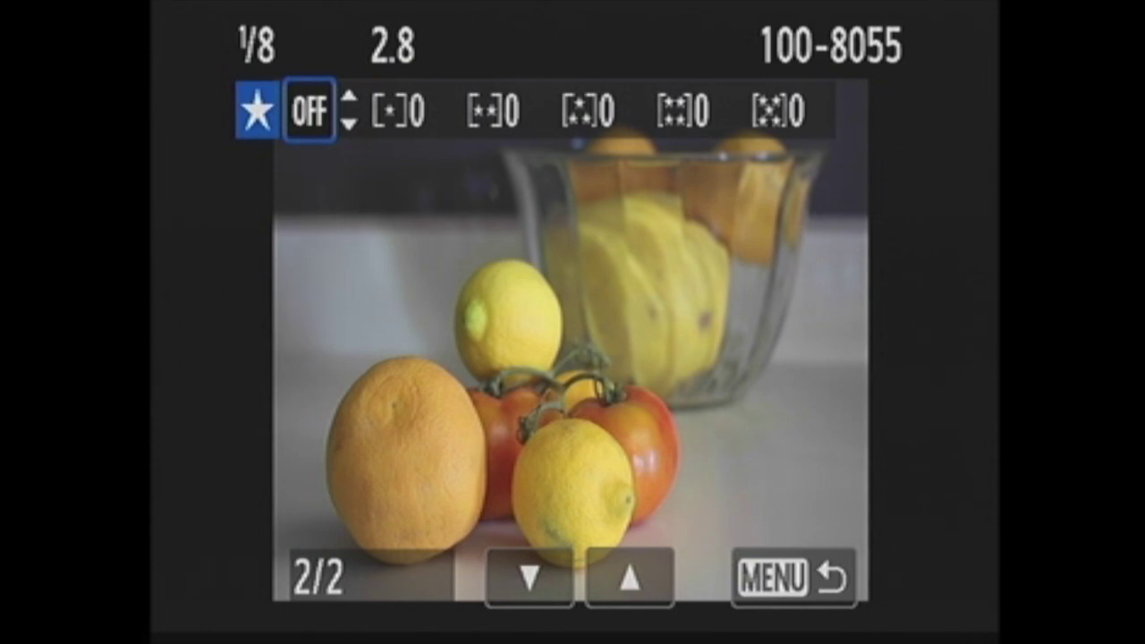
key(Up)
key(Up)
key(Up)
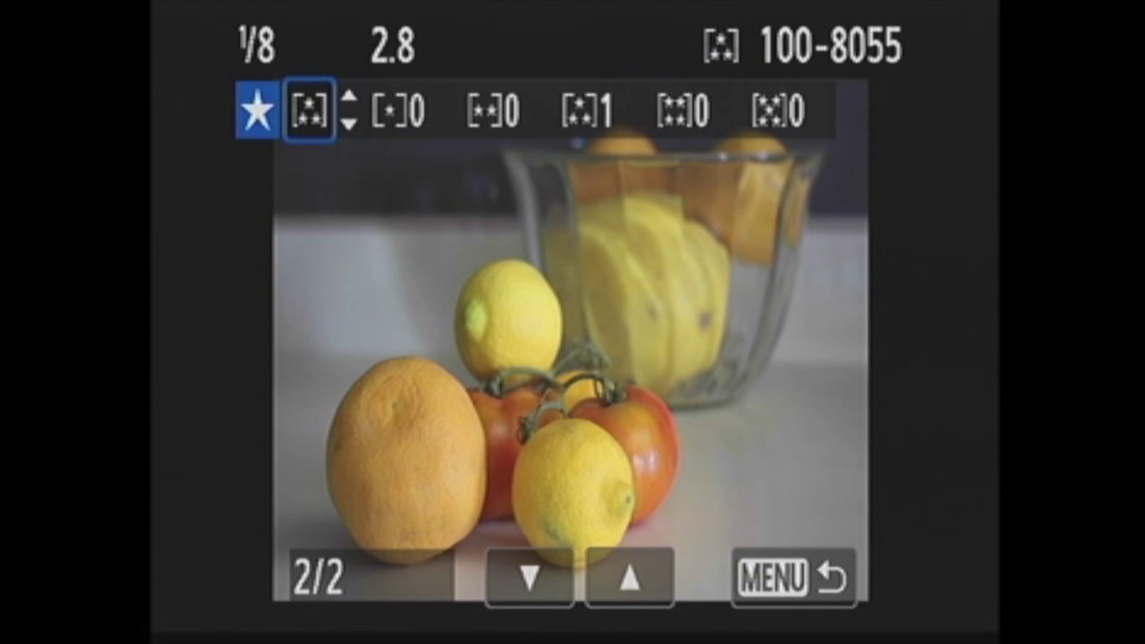
Reset the rating of image 100-8055 to OFF and leave the Rating function
key(Down)
key(Down)
key(Down)
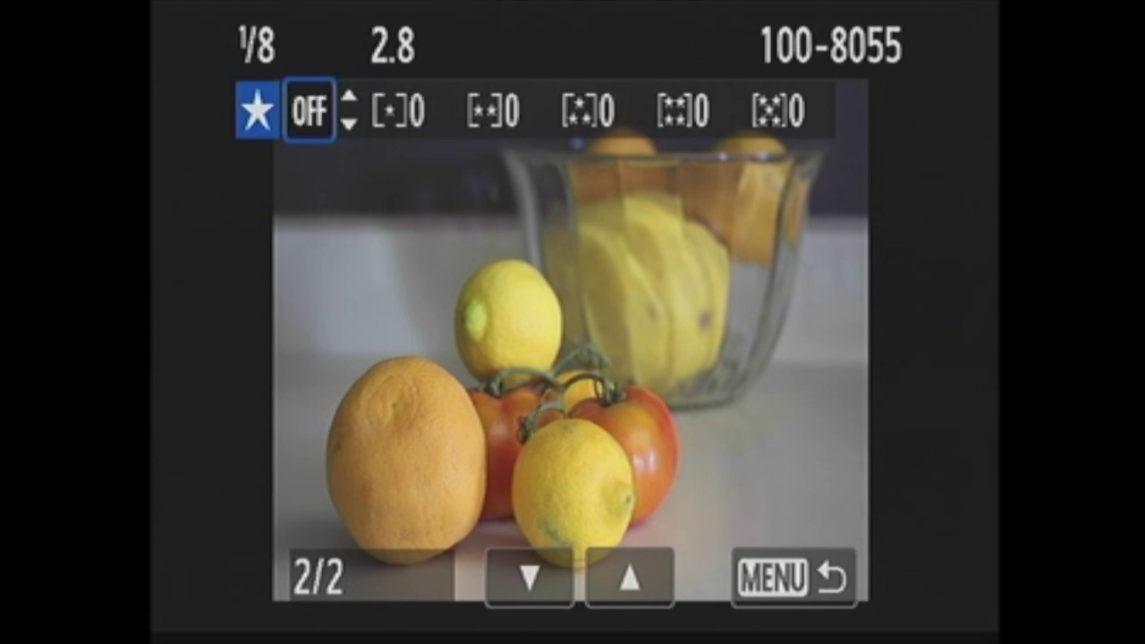
key(Escape)
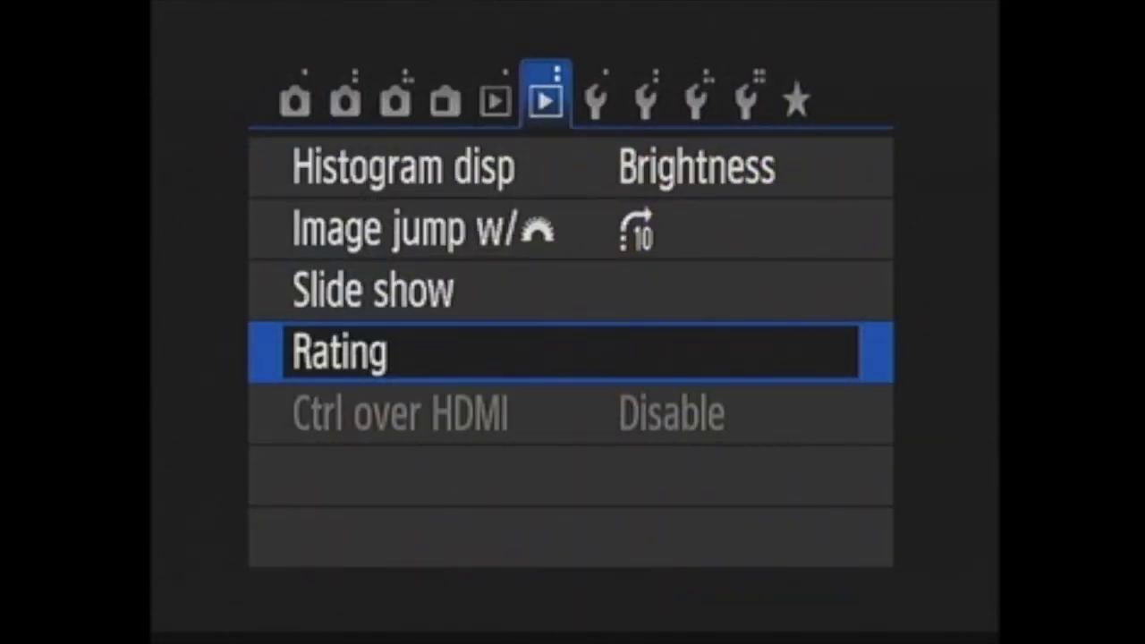